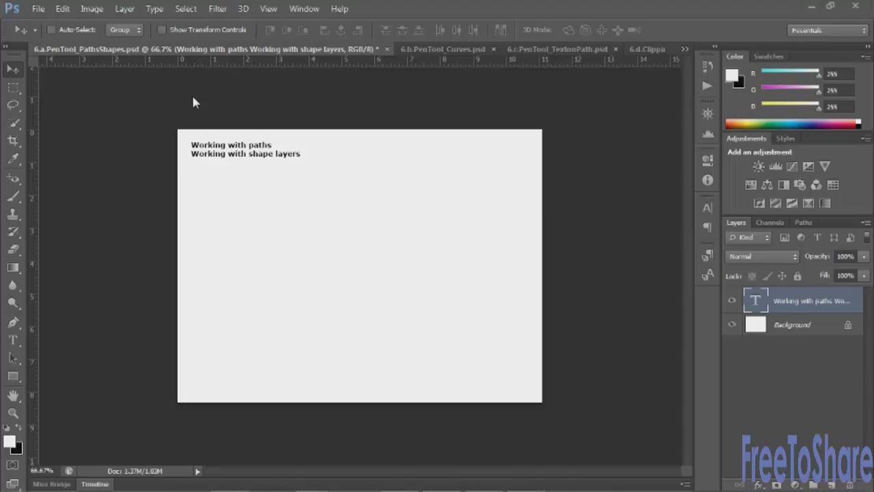
Step: Select the standard Pen tool and keep it in Path mode
{"action": "left_click", "coordinate": [13, 323]}
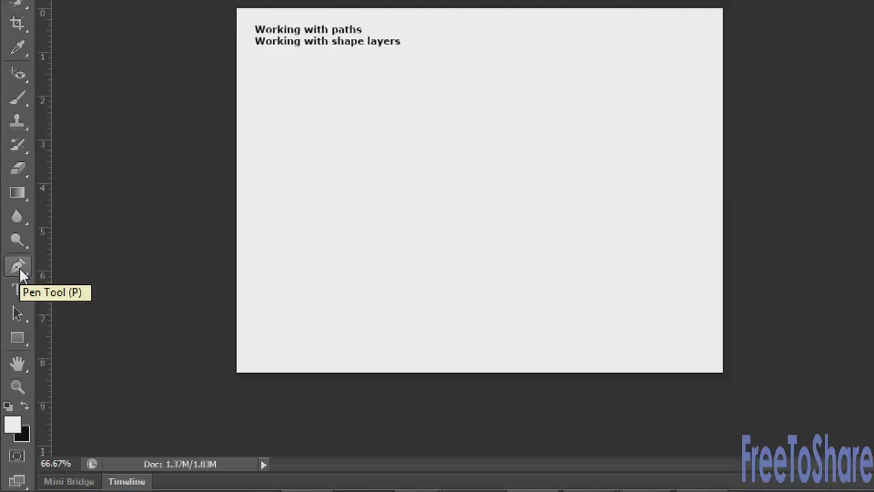
{"action": "left_click", "coordinate": [20, 270]}
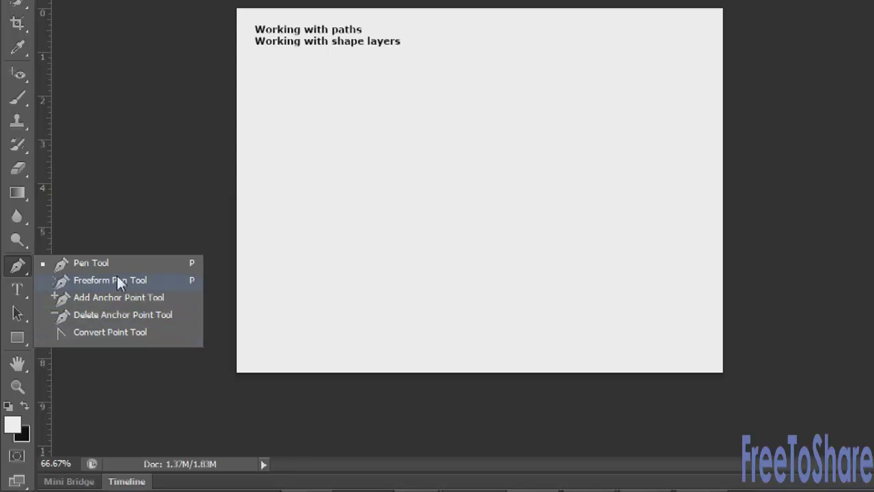
{"action": "left_click", "coordinate": [17, 267]}
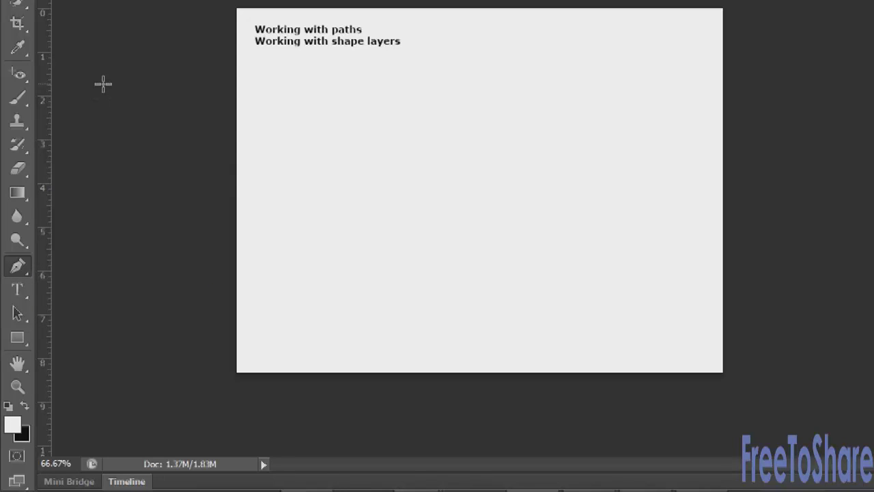
{"action": "left_click", "coordinate": [100, 40]}
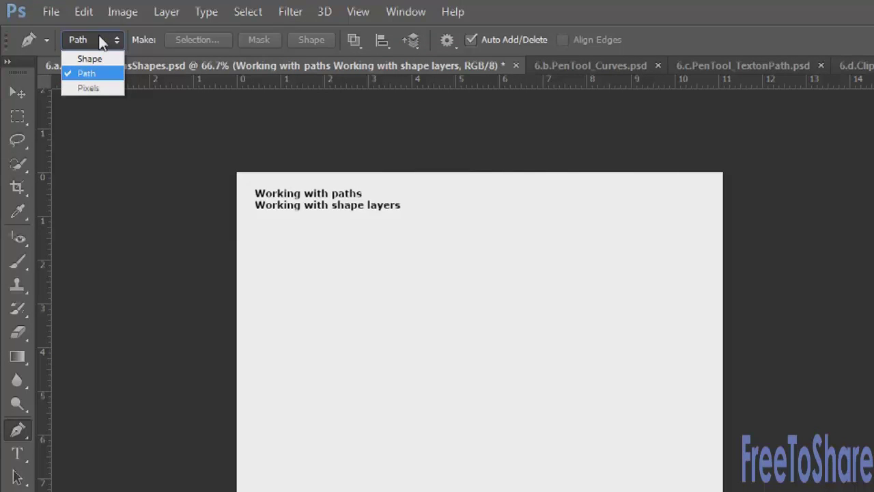
{"action": "left_click", "coordinate": [99, 38]}
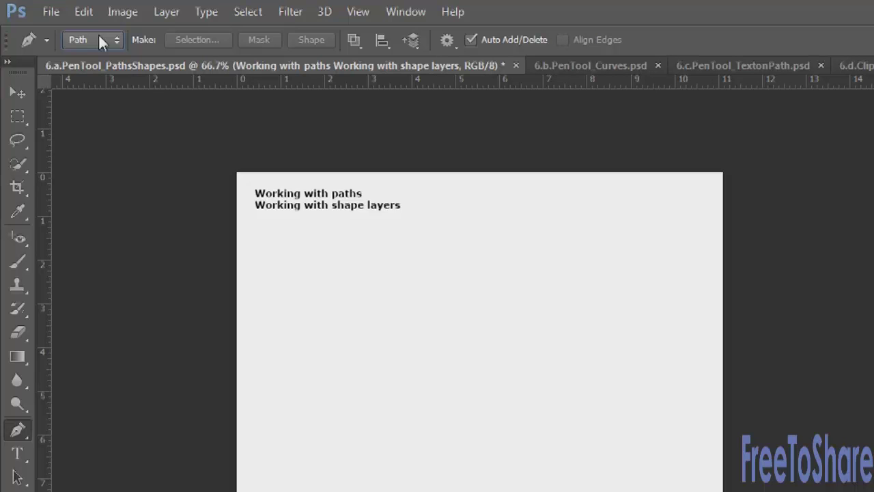
Step: Draw a closed, irregular straight-segment path with 14 anchor points across the upper half of the canvas
{"action": "left_click", "coordinate": [302, 243]}
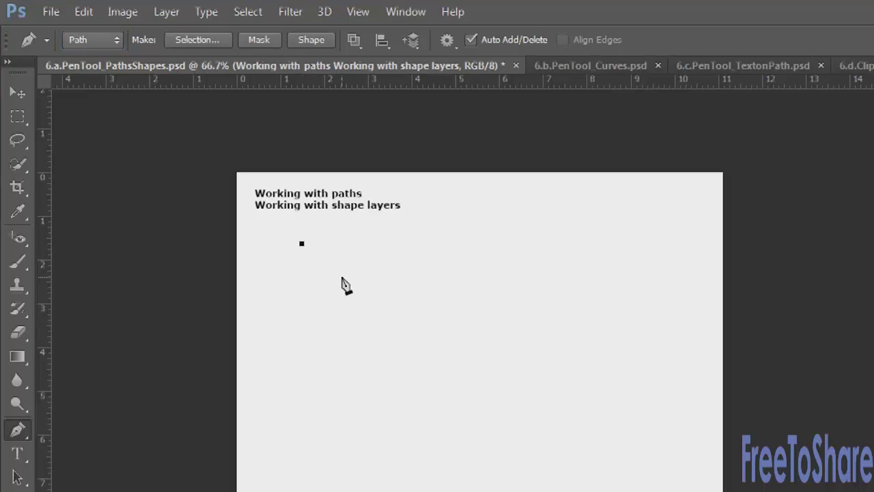
{"action": "left_click", "coordinate": [437, 266]}
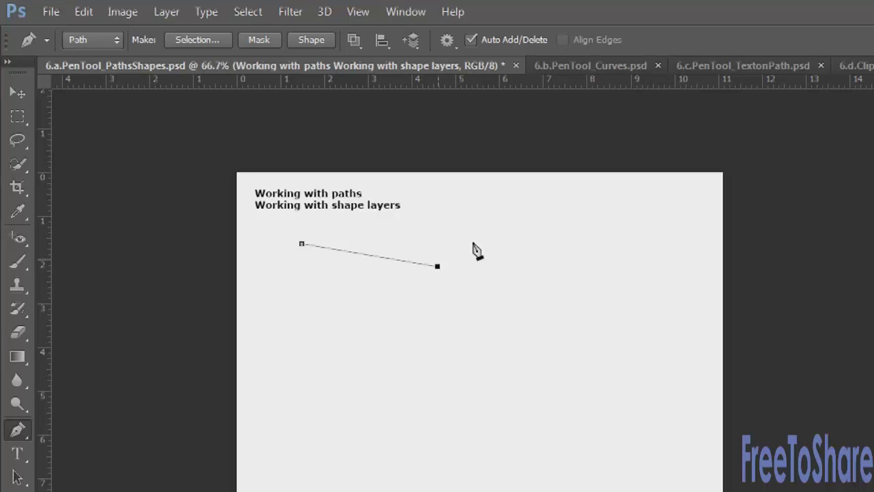
{"action": "left_click", "coordinate": [527, 216]}
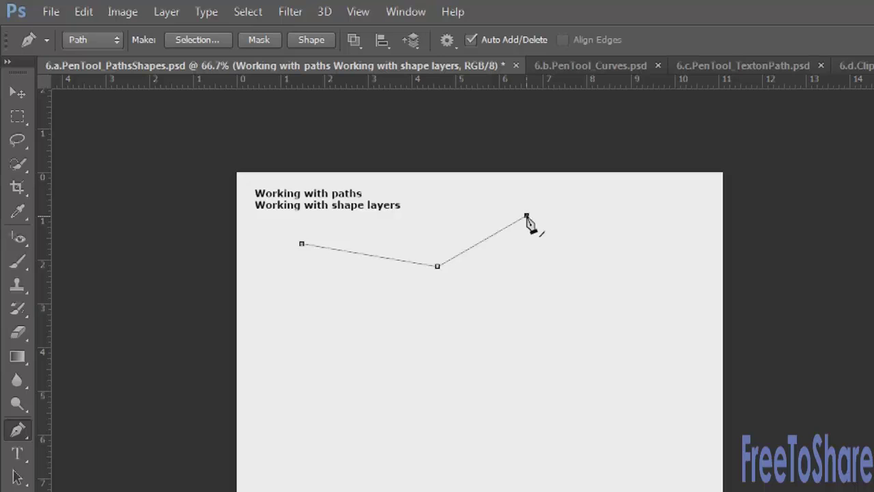
{"action": "left_click", "coordinate": [616, 243]}
{"action": "left_click", "coordinate": [657, 344]}
{"action": "left_click", "coordinate": [586, 283]}
{"action": "left_click", "coordinate": [480, 301]}
{"action": "left_click", "coordinate": [531, 240]}
{"action": "left_click", "coordinate": [384, 312]}
{"action": "left_click", "coordinate": [330, 281]}
{"action": "left_click", "coordinate": [265, 295]}
{"action": "left_click", "coordinate": [376, 371]}
{"action": "left_click", "coordinate": [469, 354]}
{"action": "left_click", "coordinate": [376, 283]}
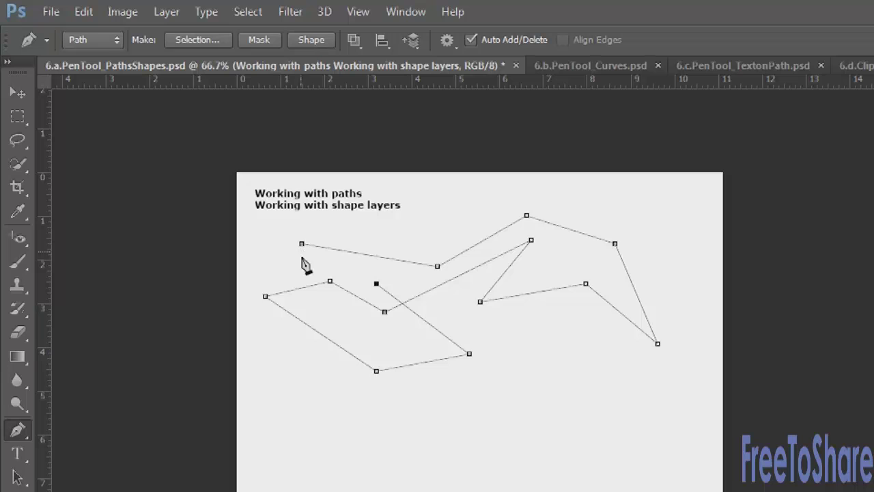
{"action": "left_click", "coordinate": [302, 243]}
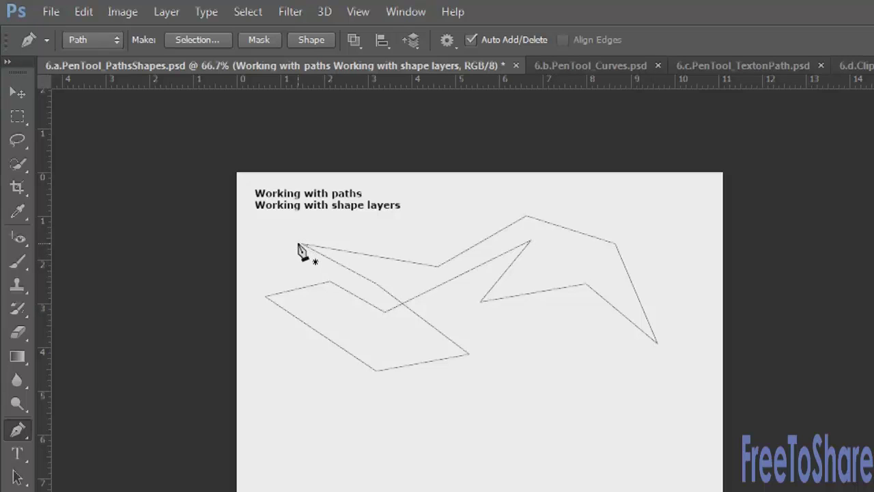
Step: Draw a second closed zigzag path below the first one, with a small straight-segment spiral near its right end
{"action": "left_click", "coordinate": [316, 423]}
{"action": "left_click", "coordinate": [371, 445]}
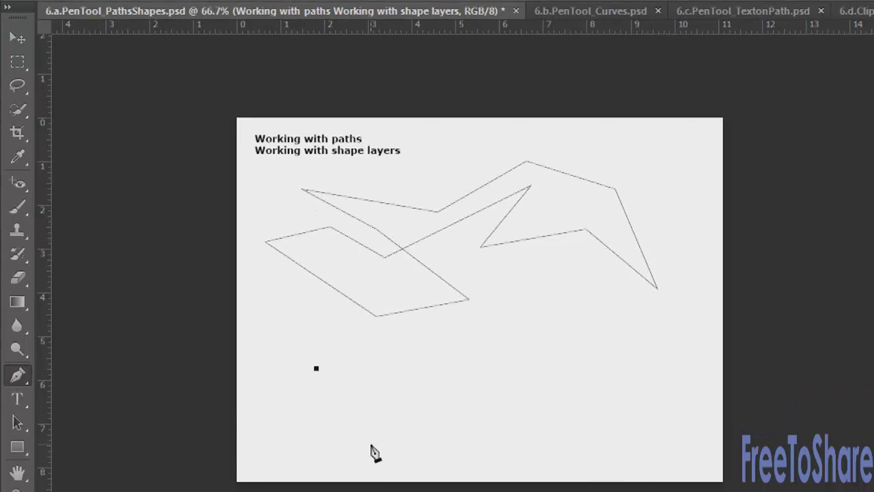
{"action": "left_click", "coordinate": [474, 351]}
{"action": "left_click", "coordinate": [331, 318]}
{"action": "left_click", "coordinate": [377, 390]}
{"action": "left_click", "coordinate": [495, 284]}
{"action": "left_click", "coordinate": [545, 394]}
{"action": "left_click", "coordinate": [409, 261]}
{"action": "left_click", "coordinate": [420, 429]}
{"action": "left_click", "coordinate": [560, 290]}
{"action": "left_click", "coordinate": [578, 417]}
{"action": "left_click", "coordinate": [591, 298]}
{"action": "left_click", "coordinate": [608, 290]}
{"action": "left_click", "coordinate": [620, 299]}
{"action": "left_click", "coordinate": [630, 327]}
{"action": "left_click", "coordinate": [617, 345]}
{"action": "left_click", "coordinate": [604, 333]}
{"action": "left_click", "coordinate": [616, 306]}
{"action": "left_click", "coordinate": [601, 308]}
{"action": "left_click", "coordinate": [593, 338]}
{"action": "left_click", "coordinate": [603, 356]}
{"action": "left_click", "coordinate": [629, 351]}
{"action": "left_click", "coordinate": [640, 301]}
{"action": "left_click", "coordinate": [562, 257]}
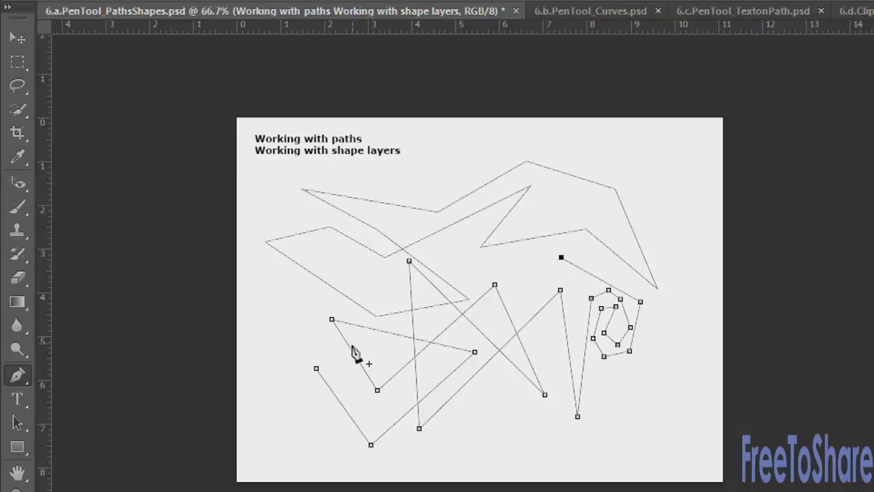
{"action": "left_click", "coordinate": [316, 369]}
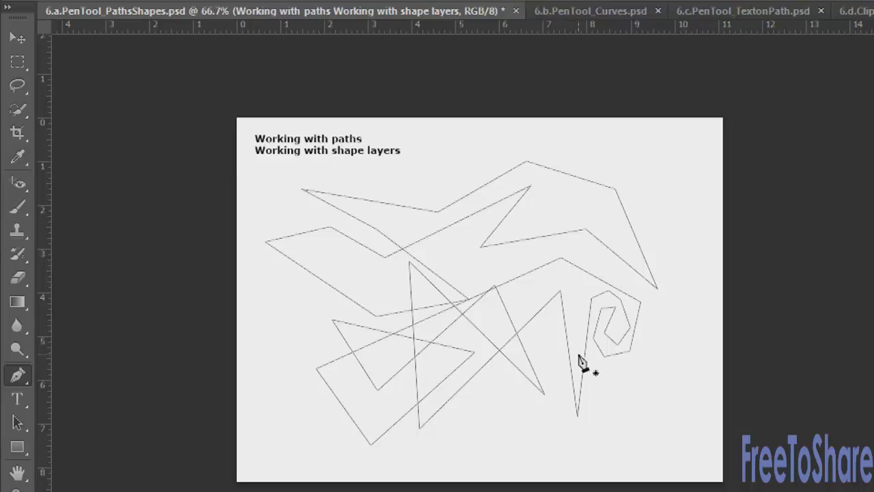
Step: Switch the Pen tool to Shape mode and revert the document to the New Layer history state
{"action": "left_click", "coordinate": [81, 39]}
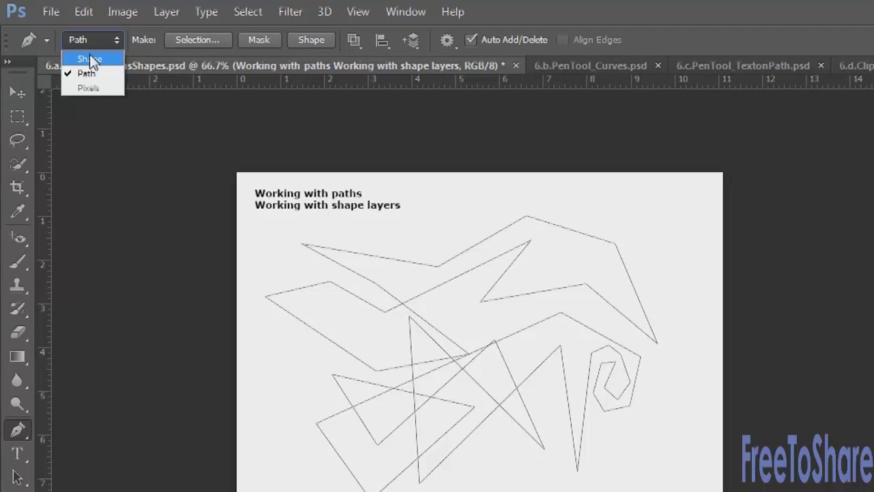
{"action": "left_click", "coordinate": [91, 60]}
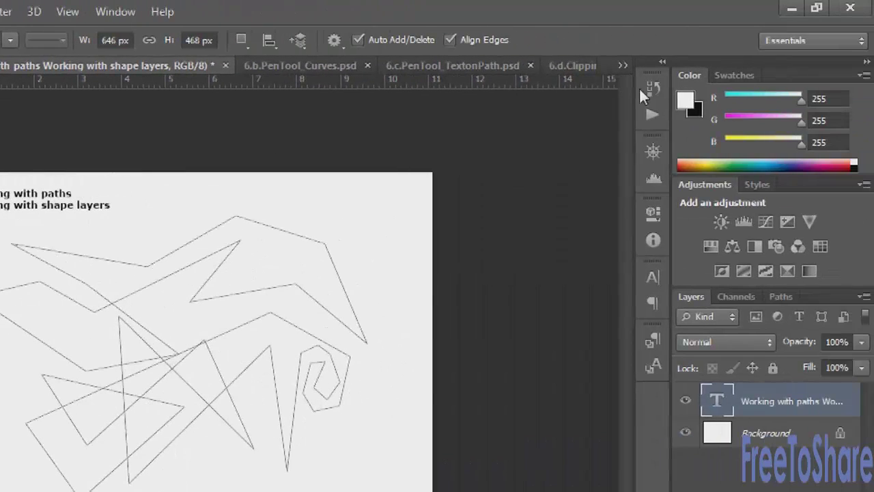
{"action": "left_click", "coordinate": [650, 90]}
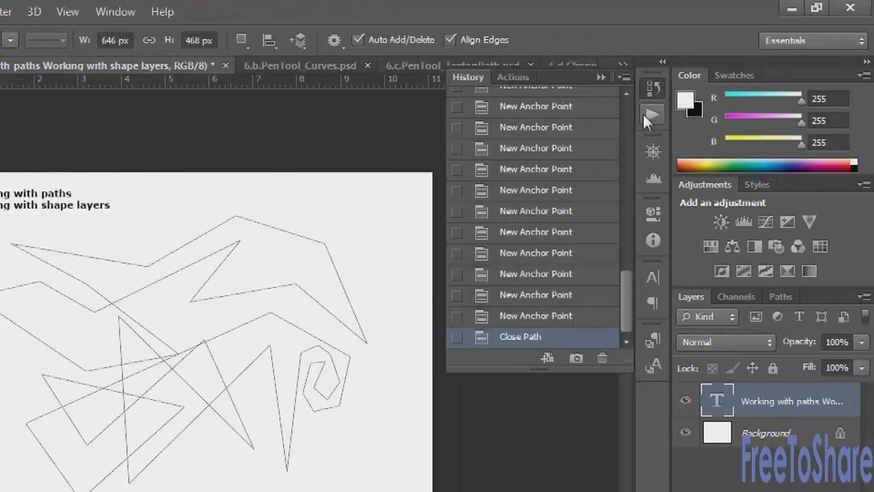
{"action": "left_click_drag", "start_coordinate": [627, 304], "coordinate": [626, 173]}
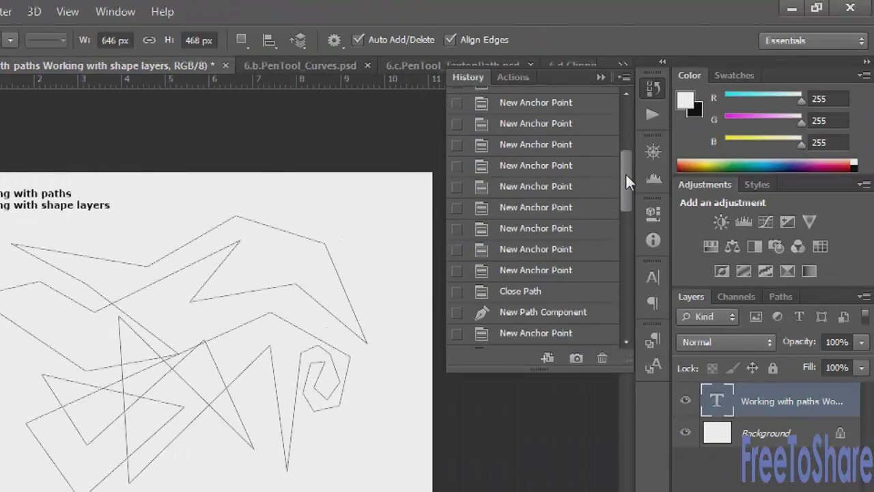
{"action": "left_click_drag", "start_coordinate": [624, 126], "coordinate": [623, 107]}
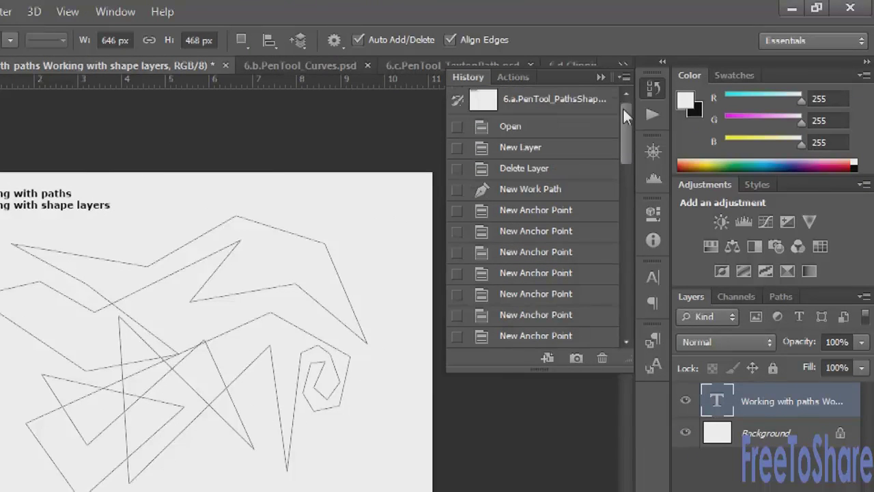
{"action": "left_click", "coordinate": [547, 153]}
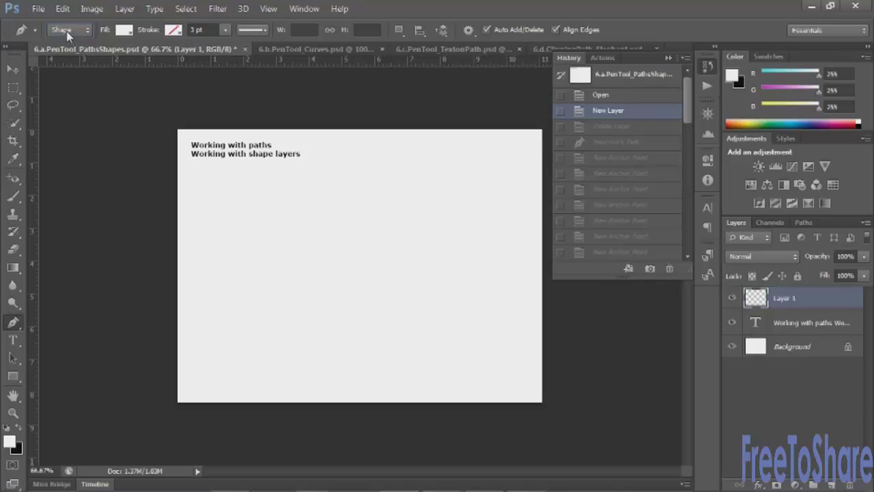
Step: Keep Shape mode active and set the foreground color to red #ed2020 for the shape fill
{"action": "left_click", "coordinate": [68, 31]}
{"action": "left_click", "coordinate": [67, 35]}
{"action": "left_click", "coordinate": [9, 441]}
{"action": "left_click", "coordinate": [586, 125]}
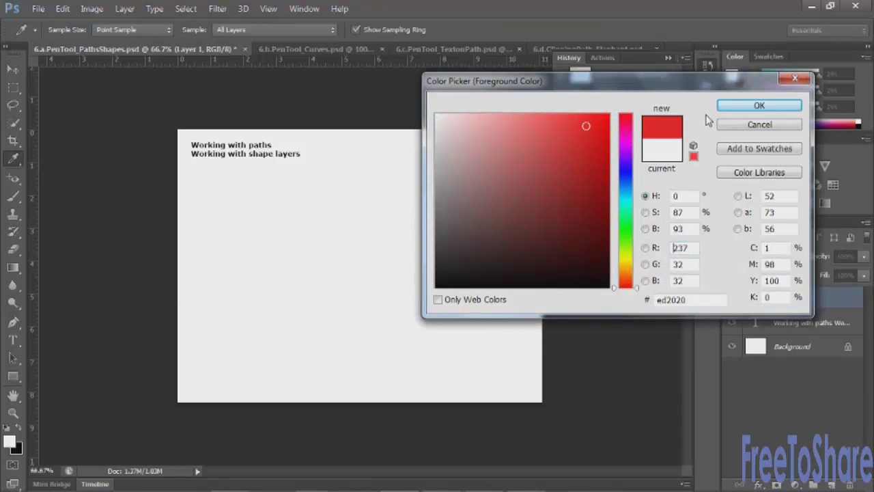
{"action": "left_click", "coordinate": [737, 108]}
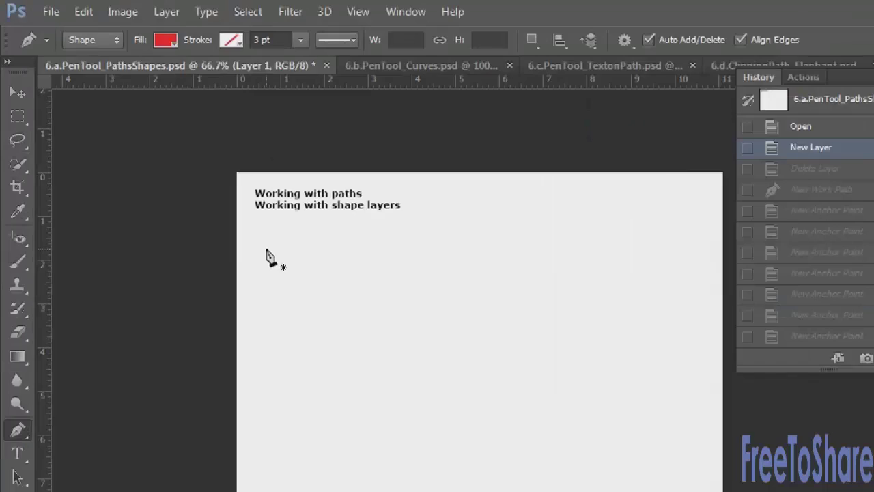
Step: Draw a closed four-sided red shape, about 256 by 228 px, just below the heading text
{"action": "left_click", "coordinate": [200, 187]}
{"action": "left_click", "coordinate": [216, 265]}
{"action": "left_click", "coordinate": [421, 263]}
{"action": "left_click", "coordinate": [387, 215]}
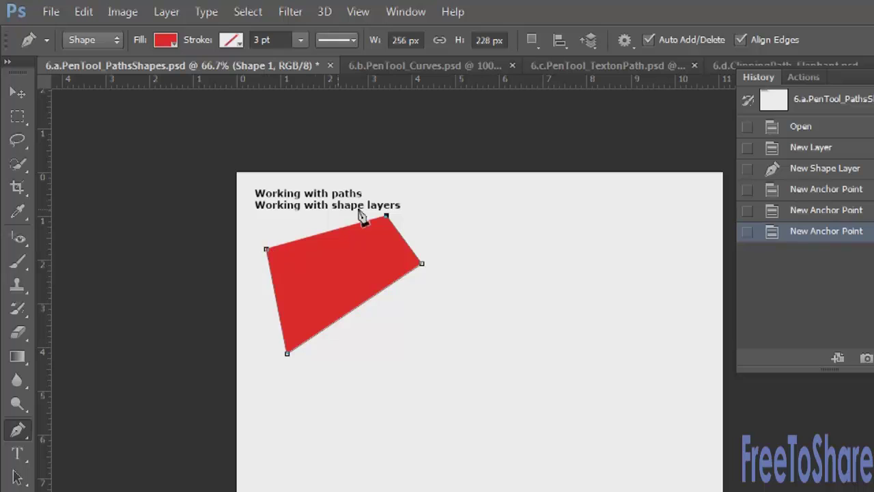
{"action": "left_click", "coordinate": [266, 252]}
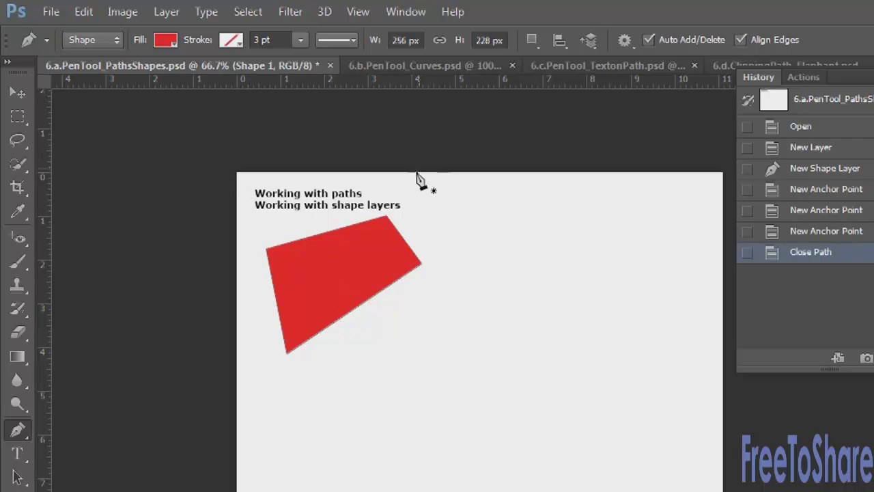
Step: With the New Layer path operation, draw a second four-sided shape, about 301 by 294 px, below and right of the first
{"action": "left_click", "coordinate": [535, 43]}
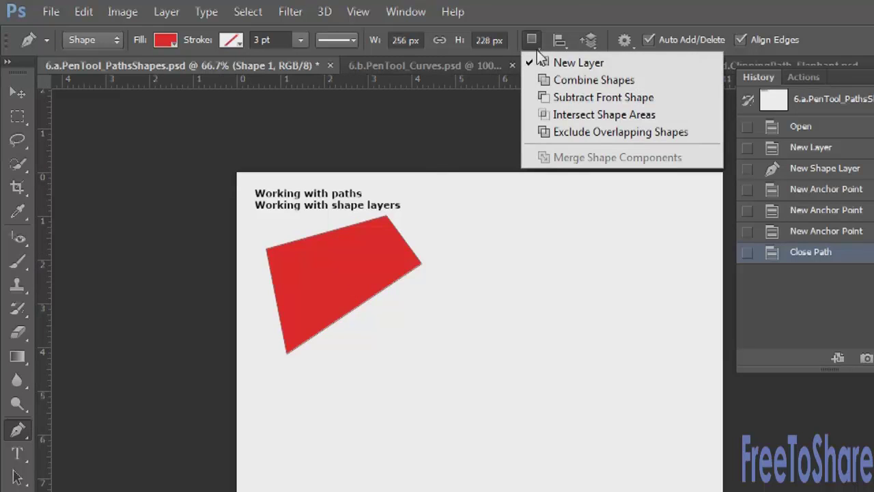
{"action": "left_click", "coordinate": [578, 69]}
{"action": "left_click", "coordinate": [350, 381]}
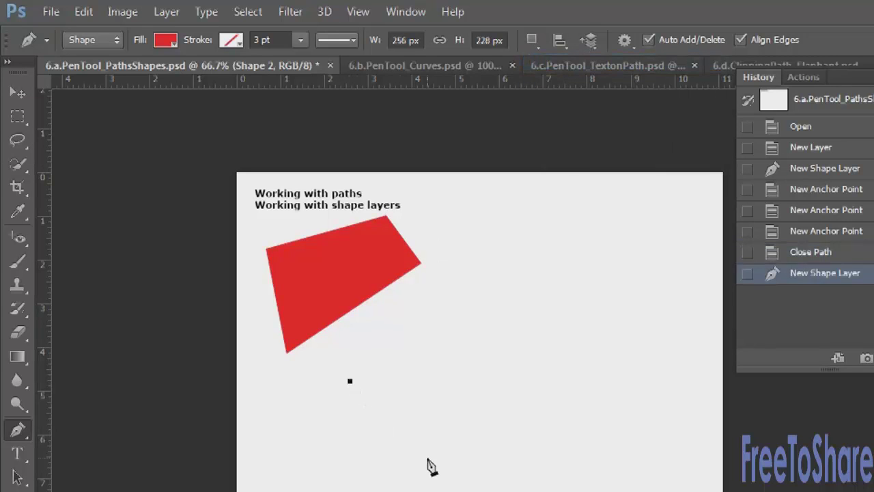
{"action": "left_click", "coordinate": [427, 459]}
{"action": "left_click", "coordinate": [533, 345]}
{"action": "left_click", "coordinate": [470, 282]}
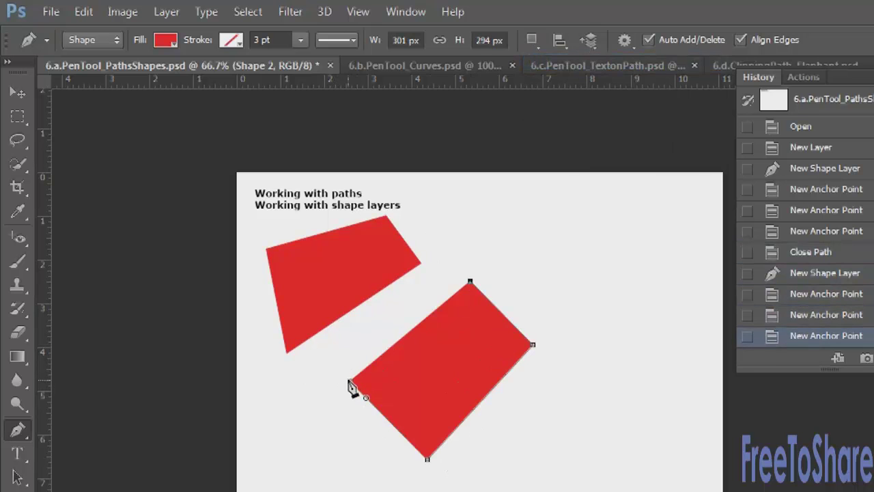
{"action": "left_click", "coordinate": [350, 381]}
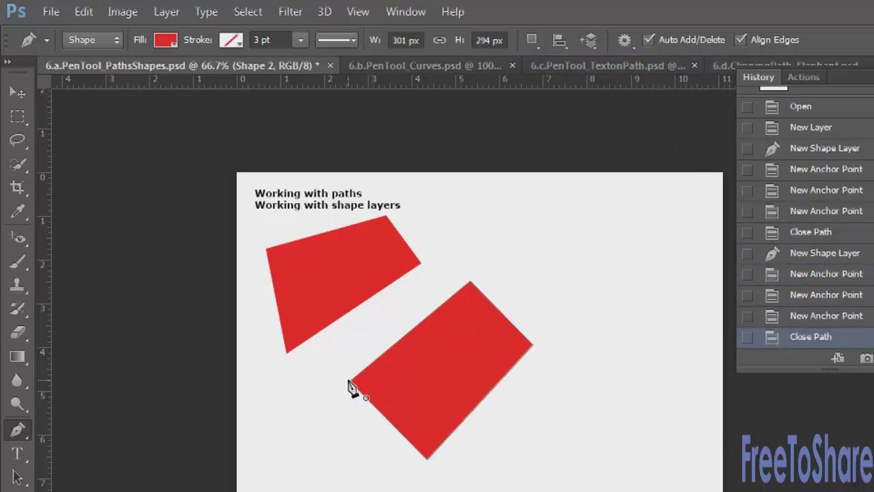
Step: With Combine Shapes, add a triangle overlapping the upper corner of the second shape
{"action": "left_click", "coordinate": [532, 39]}
{"action": "left_click", "coordinate": [572, 80]}
{"action": "left_click", "coordinate": [415, 261]}
{"action": "left_click", "coordinate": [445, 355]}
{"action": "left_click", "coordinate": [552, 265]}
{"action": "left_click", "coordinate": [416, 261]}
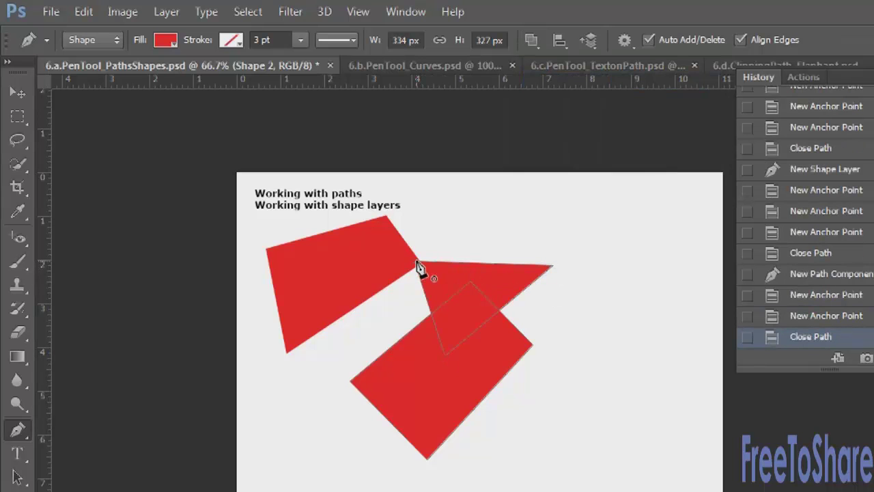
Step: With Subtract Front Shape, cut a narrow triangle out of the overlapping triangle and the second shape's upper left edge
{"action": "left_click", "coordinate": [532, 39]}
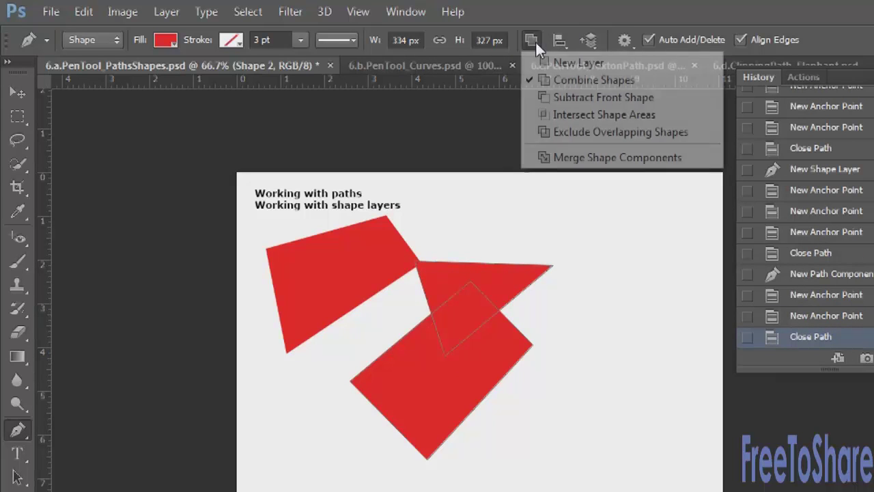
{"action": "left_click", "coordinate": [547, 94]}
{"action": "left_click", "coordinate": [461, 236]}
{"action": "left_click", "coordinate": [377, 320]}
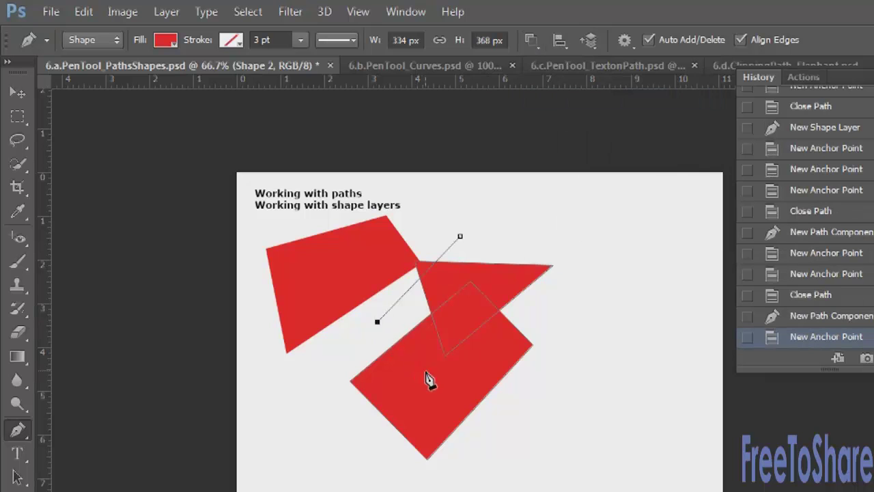
{"action": "left_click", "coordinate": [425, 371]}
{"action": "left_click", "coordinate": [460, 236]}
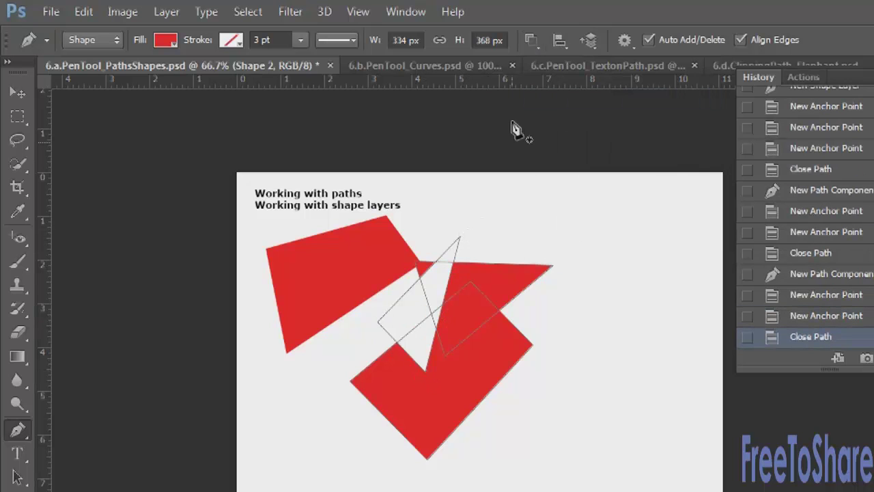
Step: With Intersect Shape Areas, draw a large closed four-point outline around most of the second shape
{"action": "left_click", "coordinate": [532, 40]}
{"action": "left_click", "coordinate": [574, 115]}
{"action": "left_click", "coordinate": [425, 207]}
{"action": "left_click", "coordinate": [527, 431]}
{"action": "left_click_drag", "start_coordinate": [317, 472], "coordinate": [318, 479]}
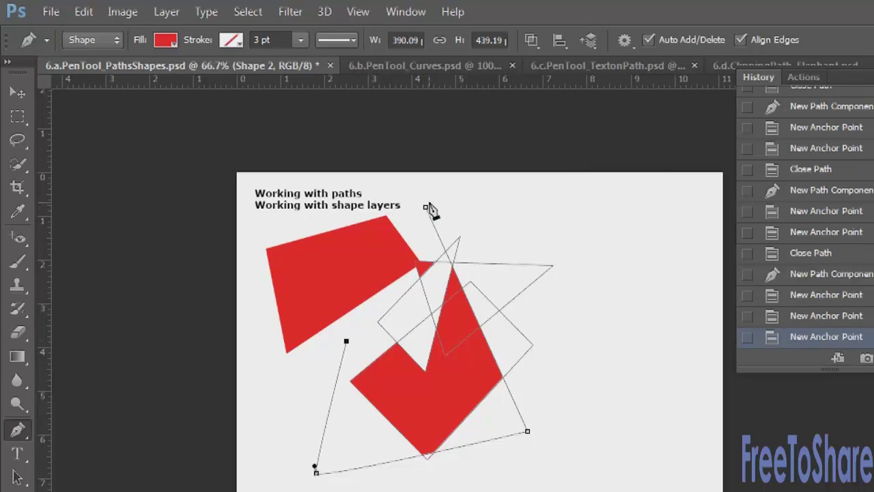
{"action": "left_click", "coordinate": [426, 207]}
Step: With Exclude Overlapping Shapes, draw a large closed four-sided outline, about 481 px wide, across the second shape
{"action": "left_click", "coordinate": [536, 37]}
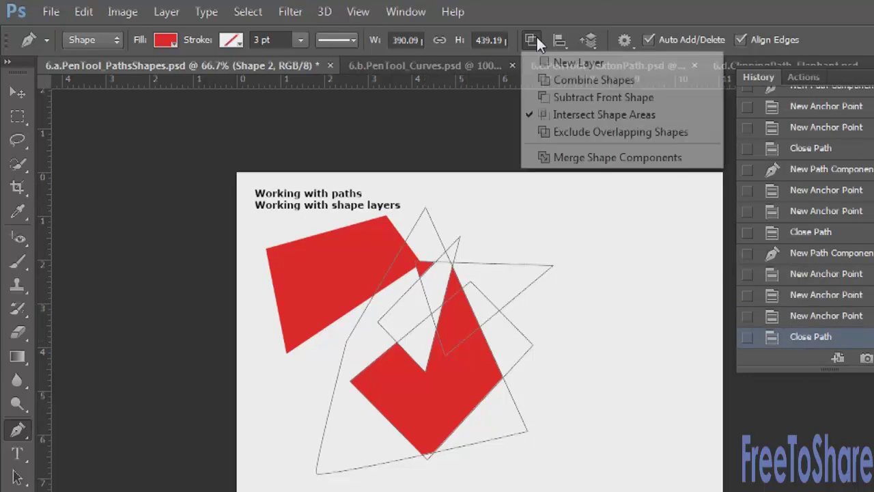
{"action": "left_click", "coordinate": [583, 133]}
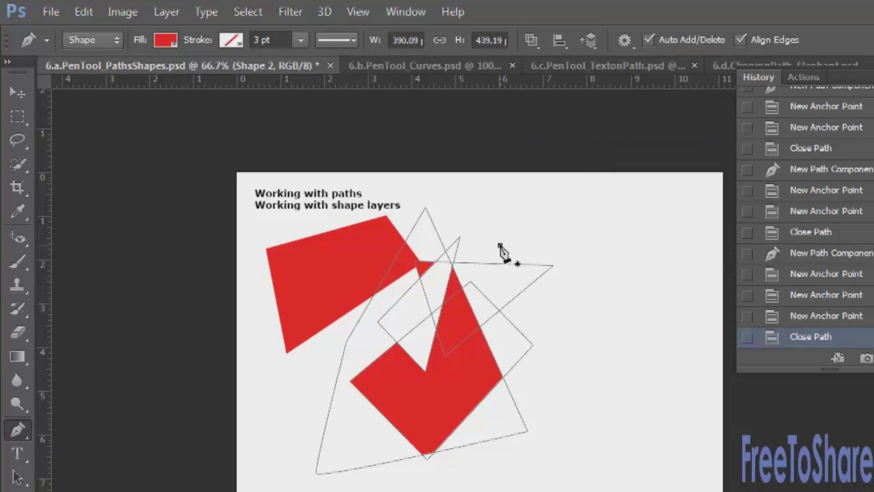
{"action": "left_click", "coordinate": [499, 245]}
{"action": "left_click", "coordinate": [303, 369]}
{"action": "left_click", "coordinate": [482, 491]}
{"action": "left_click", "coordinate": [594, 369]}
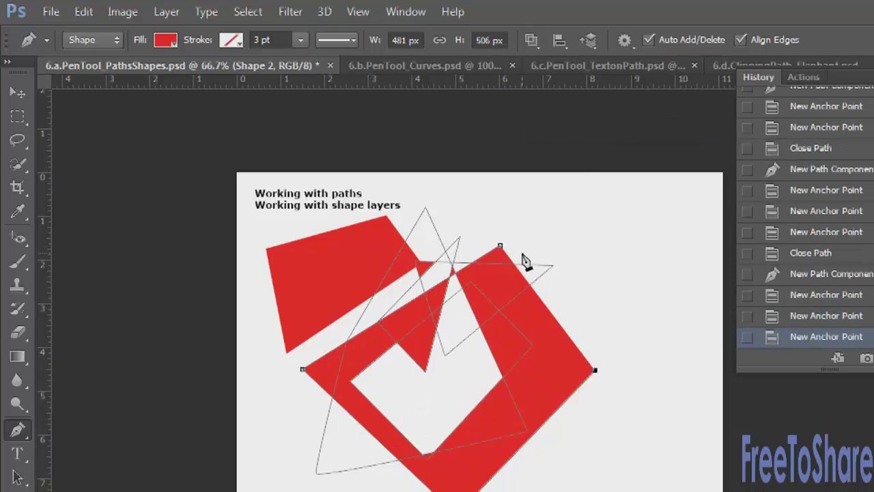
{"action": "left_click", "coordinate": [501, 247]}
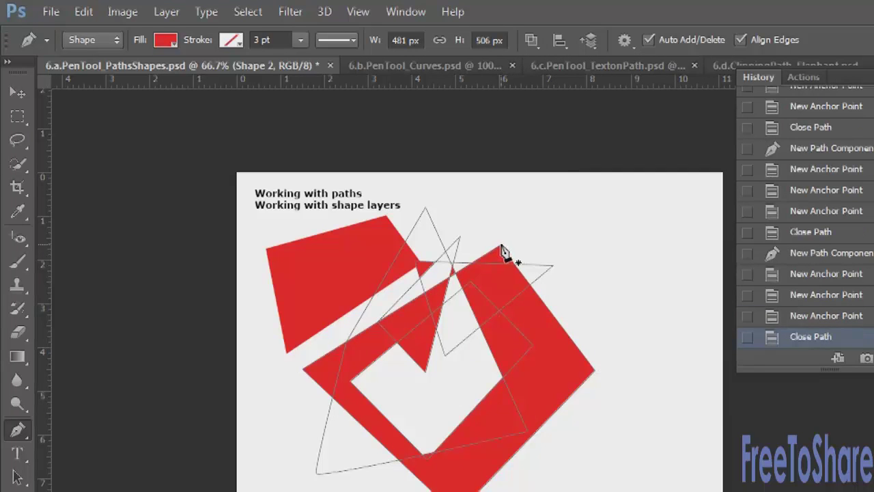
Step: Merge the components of Shape 2 into one path and change its fill to blue
{"action": "left_click", "coordinate": [529, 41]}
{"action": "left_click", "coordinate": [592, 156]}
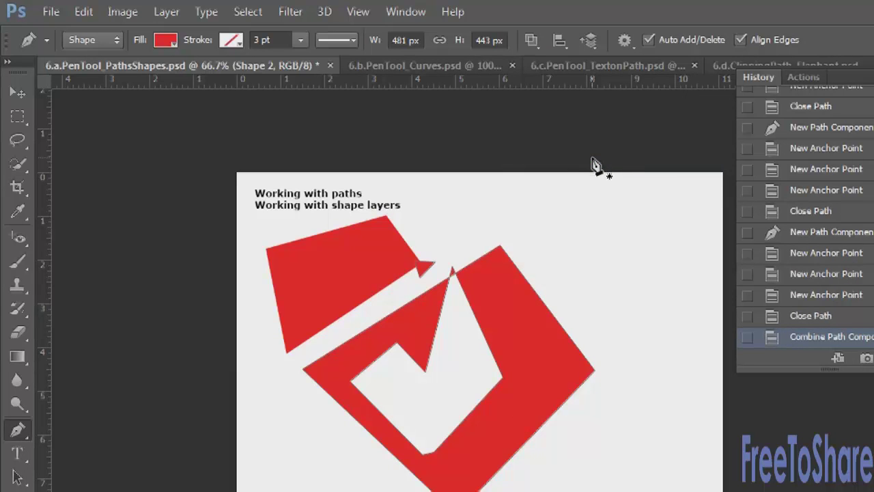
{"action": "left_click", "coordinate": [172, 41]}
{"action": "left_click", "coordinate": [176, 172]}
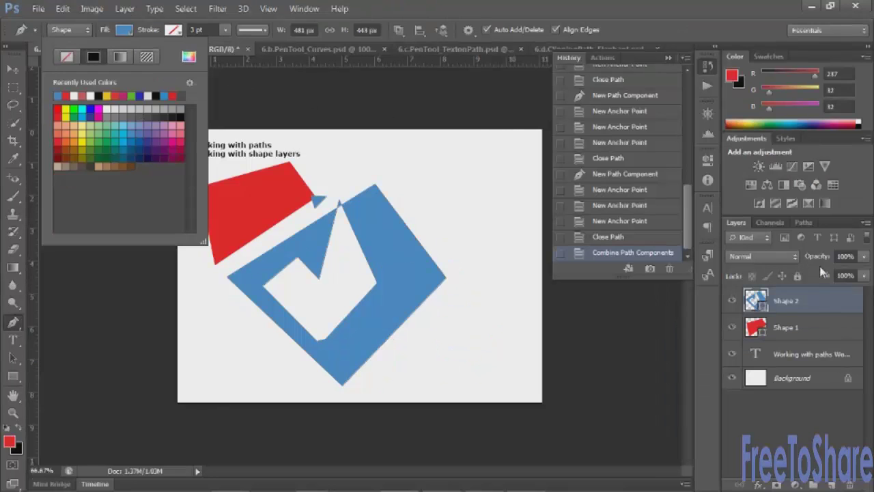
Step: Select the Shape 1 layer and change its fill color to purple
{"action": "left_click", "coordinate": [785, 322]}
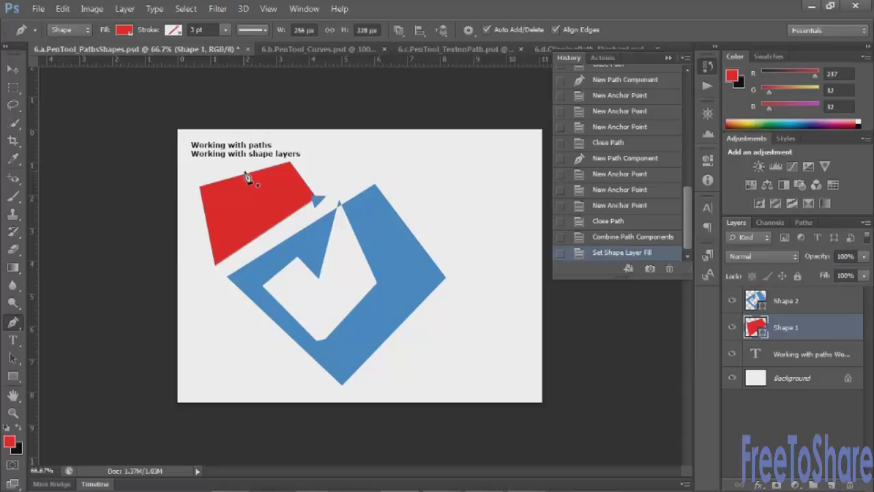
{"action": "left_click", "coordinate": [124, 30]}
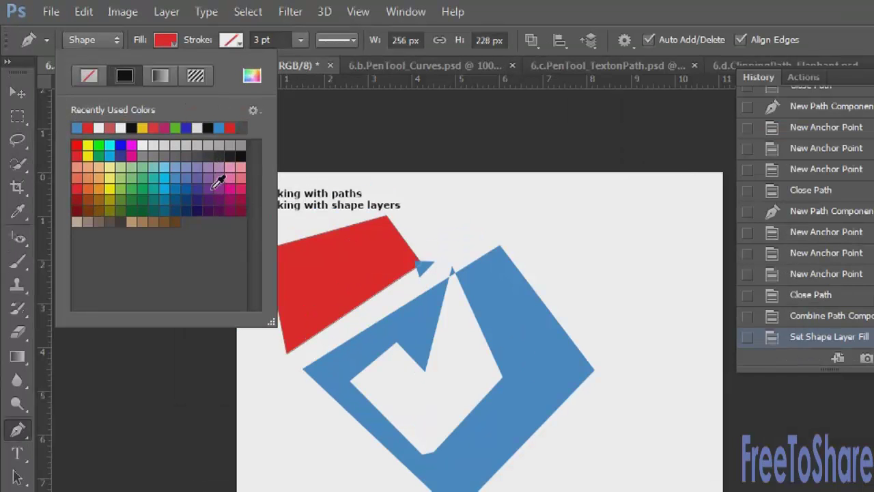
{"action": "left_click", "coordinate": [158, 142]}
{"action": "left_click", "coordinate": [153, 46]}
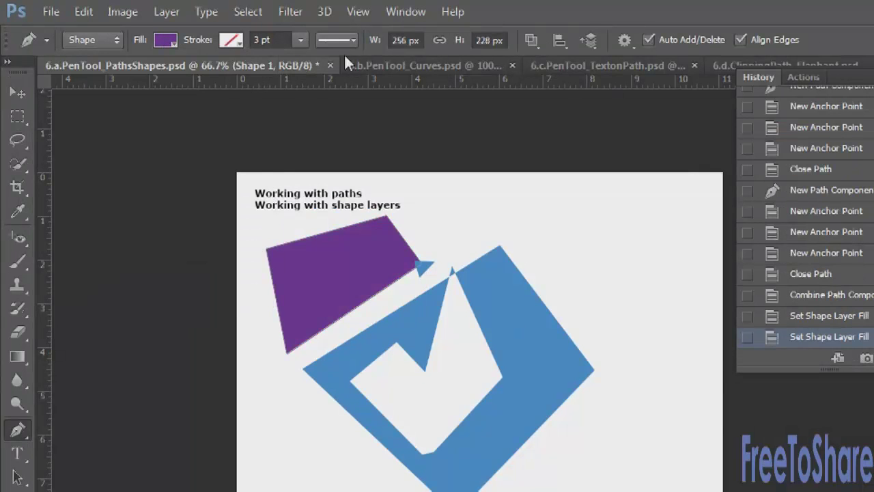
Step: Give Shape 1 a 9 pt stroke colored light blue
{"action": "left_click", "coordinate": [301, 40]}
{"action": "left_click_drag", "start_coordinate": [330, 64], "coordinate": [309, 62]}
{"action": "left_click", "coordinate": [233, 35]}
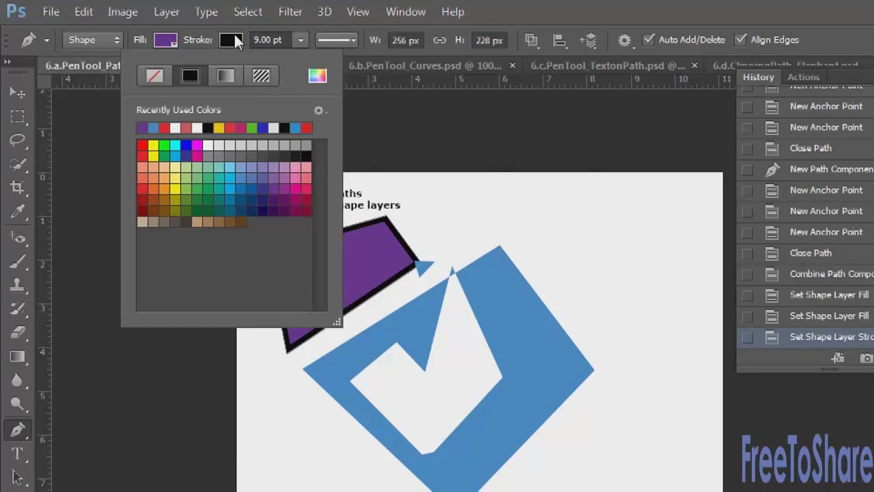
{"action": "left_click", "coordinate": [230, 176]}
{"action": "left_click", "coordinate": [236, 45]}
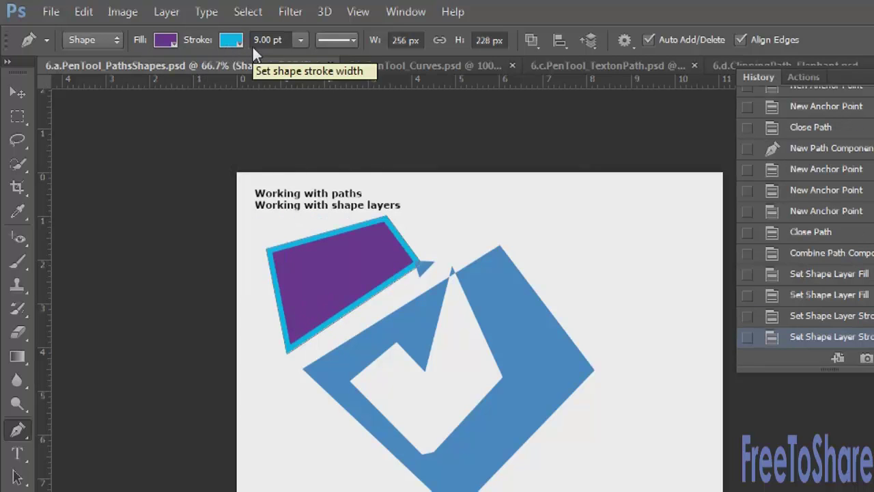
Step: Try the dashed line style on Shape 1's stroke and settle on the dotted style
{"action": "left_click", "coordinate": [340, 38]}
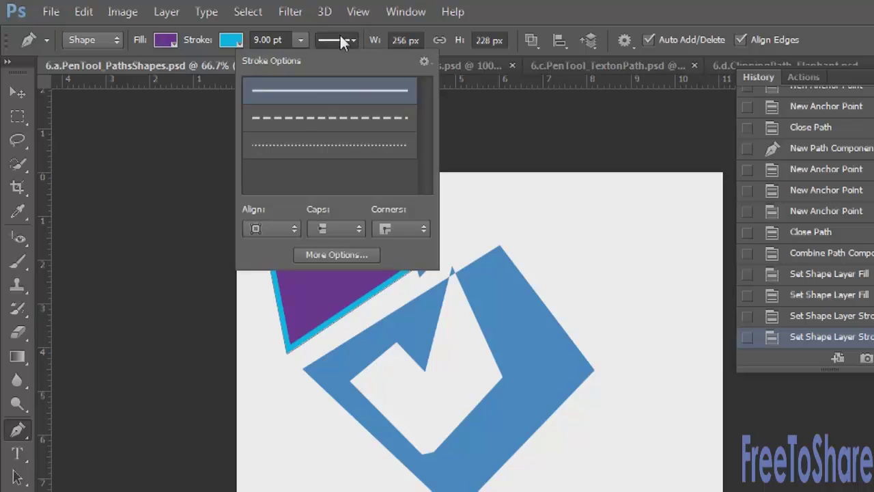
{"action": "left_click", "coordinate": [347, 120]}
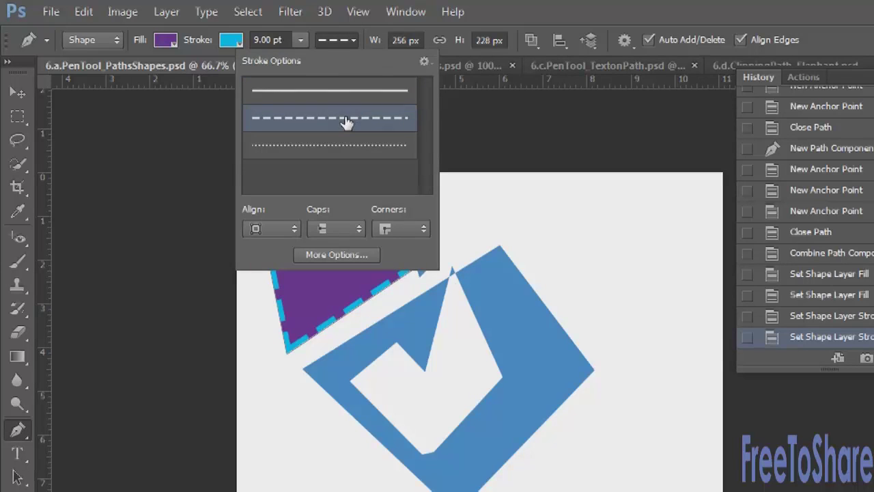
{"action": "left_click", "coordinate": [345, 148]}
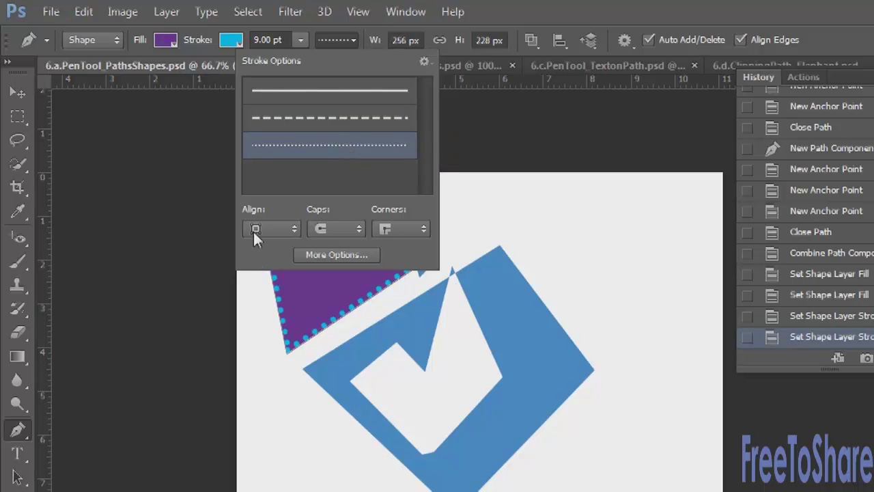
Step: Copy the stroke details from Shape 1 and try to paste them onto Shape 2
{"action": "left_click", "coordinate": [423, 61]}
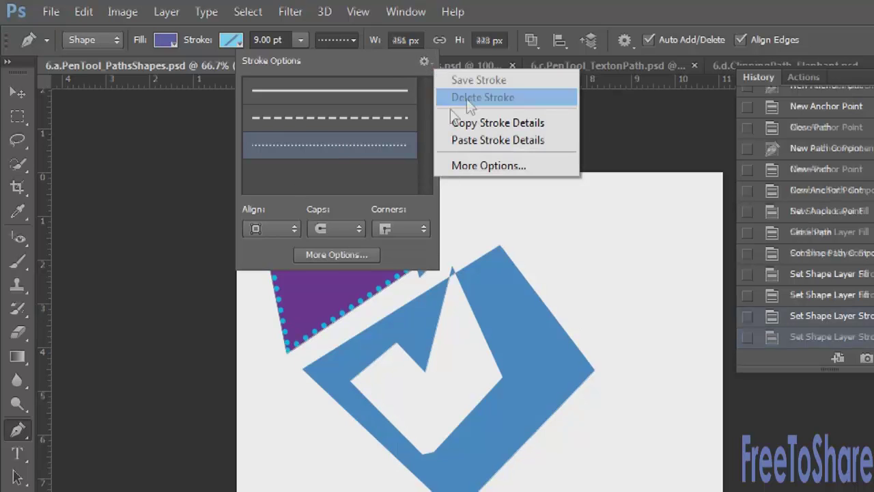
{"action": "left_click", "coordinate": [471, 125]}
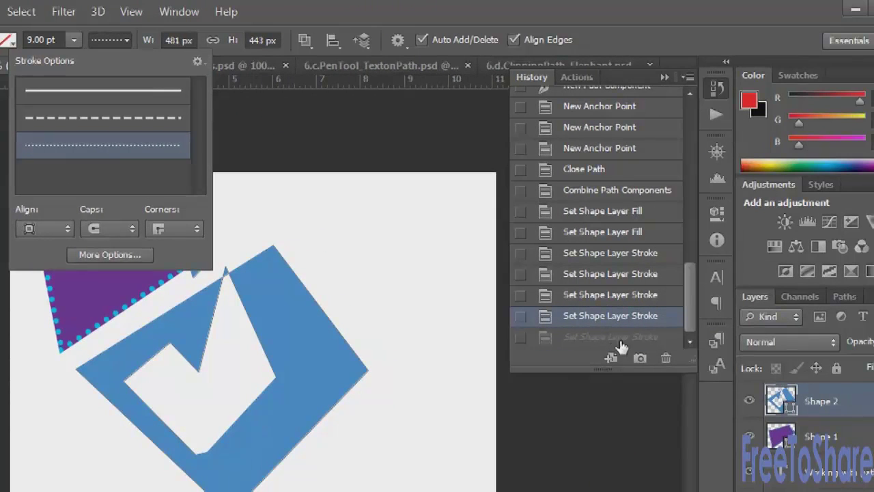
{"action": "left_click", "coordinate": [830, 438]}
{"action": "left_click", "coordinate": [126, 34]}
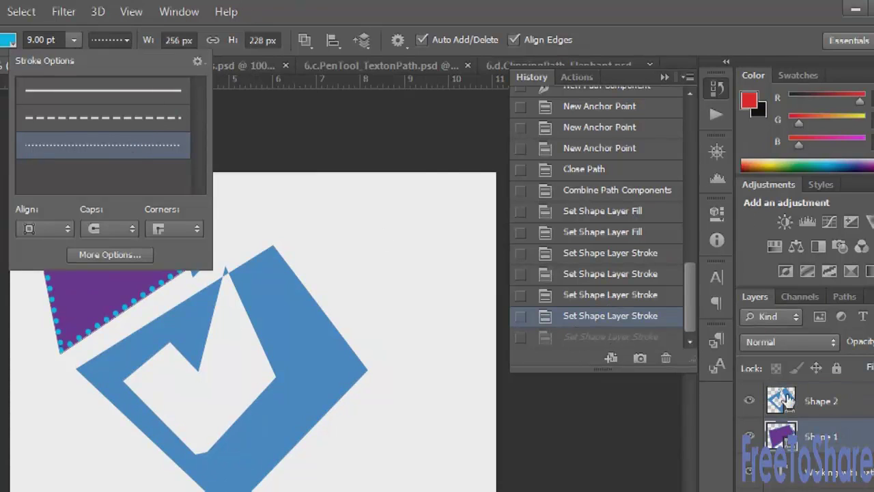
{"action": "left_click", "coordinate": [813, 403]}
{"action": "left_click", "coordinate": [97, 40]}
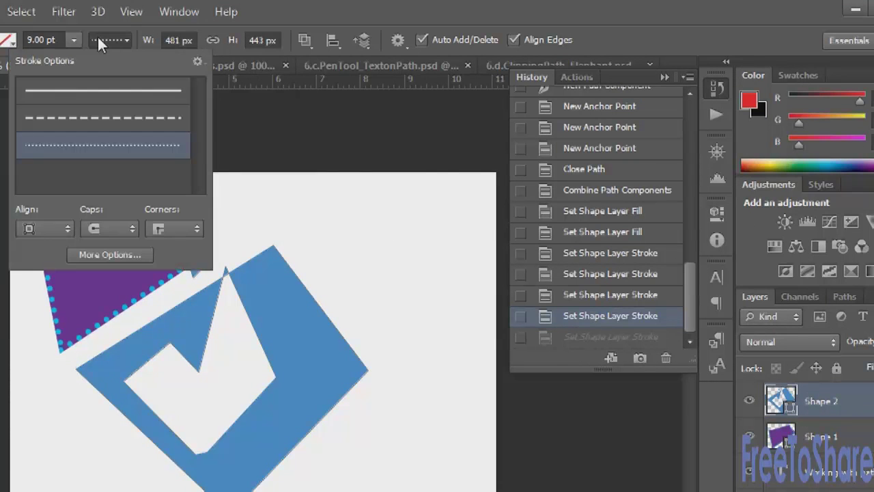
{"action": "left_click", "coordinate": [197, 61]}
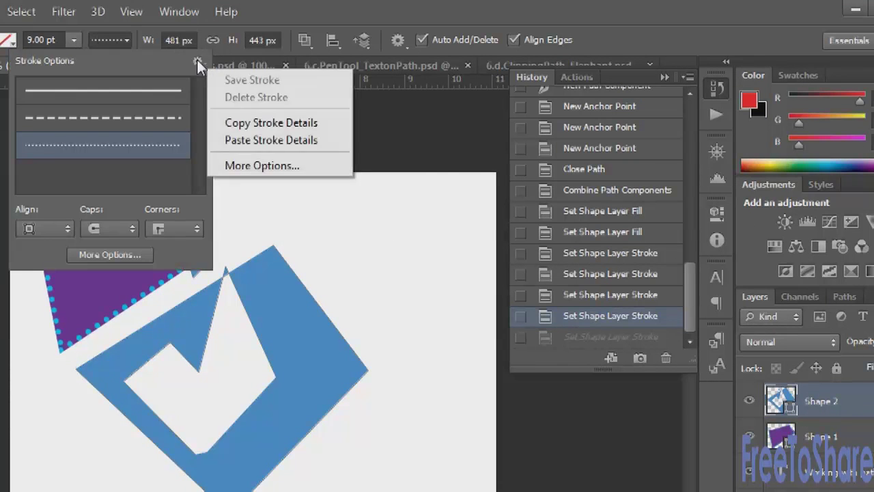
{"action": "left_click", "coordinate": [271, 144]}
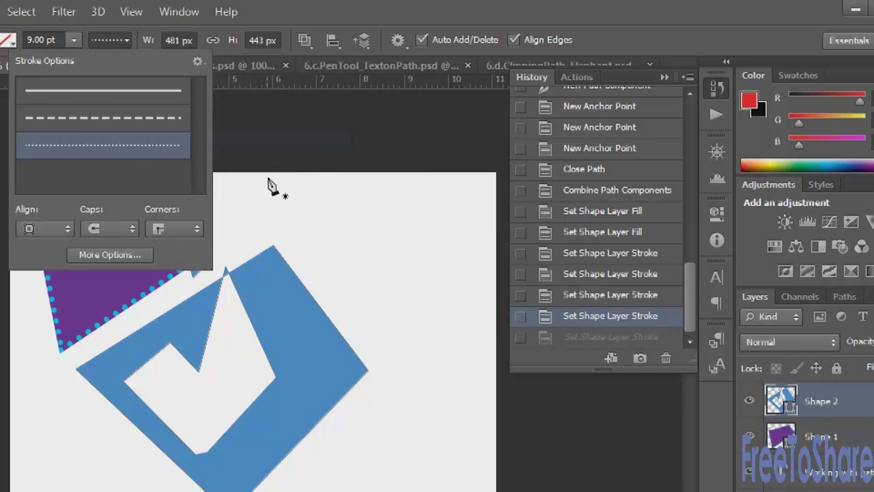
Step: Apply a dotted stroke to Shape 2 and align it to the center of the path
{"action": "left_click", "coordinate": [172, 119]}
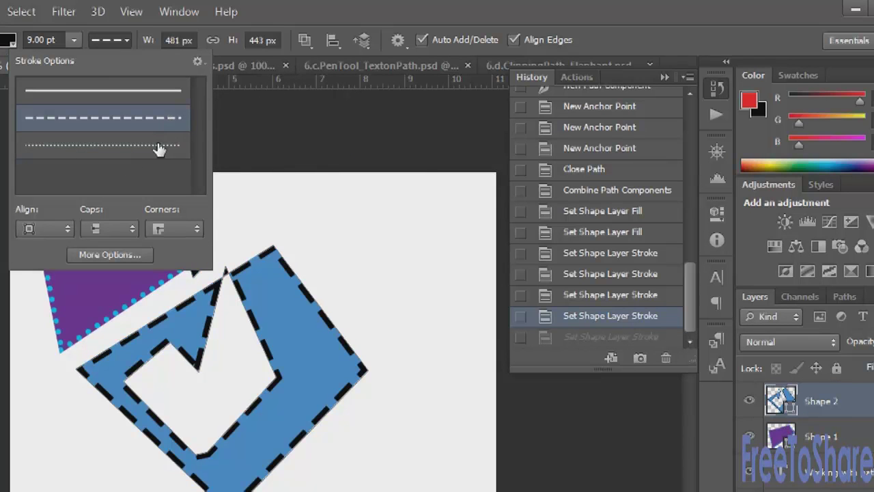
{"action": "left_click", "coordinate": [158, 149]}
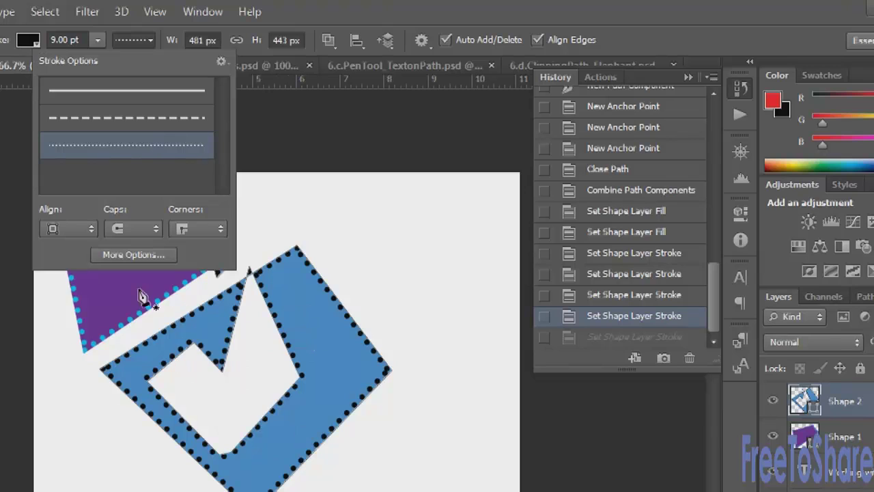
{"action": "left_click", "coordinate": [88, 231]}
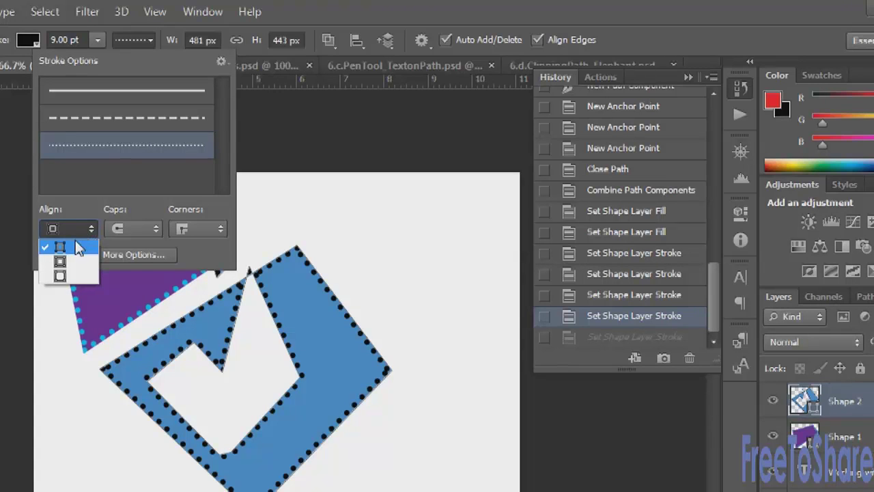
{"action": "left_click", "coordinate": [60, 247]}
{"action": "left_click", "coordinate": [60, 236]}
{"action": "left_click", "coordinate": [63, 258]}
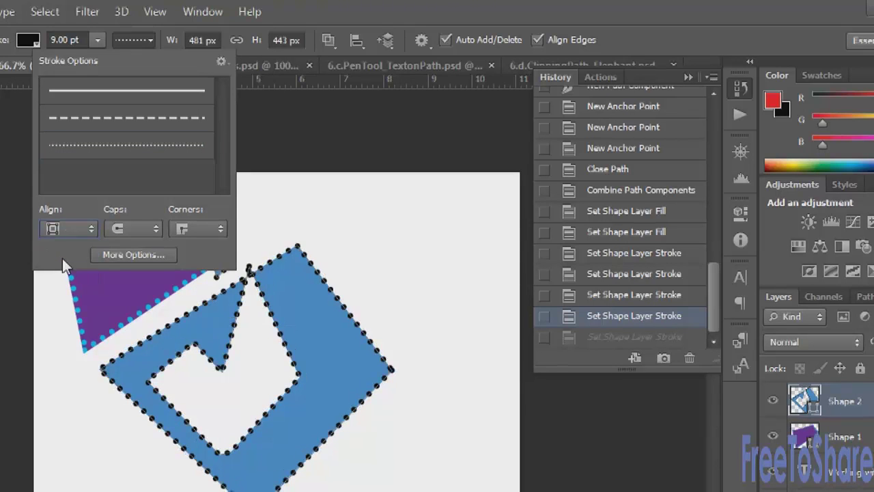
Step: Compare the outside, center and inside stroke alignments on Shape 2, ending with center
{"action": "left_click", "coordinate": [61, 231]}
{"action": "left_click", "coordinate": [69, 273]}
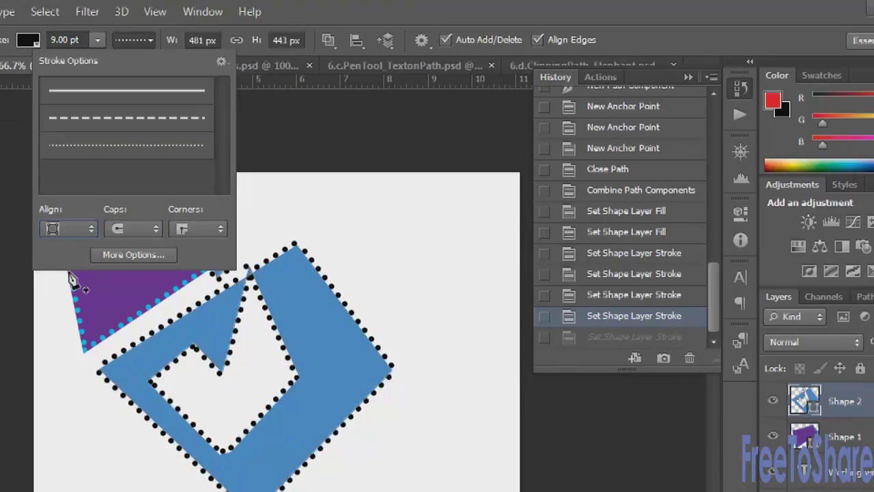
{"action": "left_click", "coordinate": [66, 231]}
{"action": "left_click", "coordinate": [62, 259]}
{"action": "left_click", "coordinate": [65, 234]}
{"action": "left_click", "coordinate": [61, 244]}
{"action": "left_click", "coordinate": [63, 227]}
{"action": "left_click", "coordinate": [72, 262]}
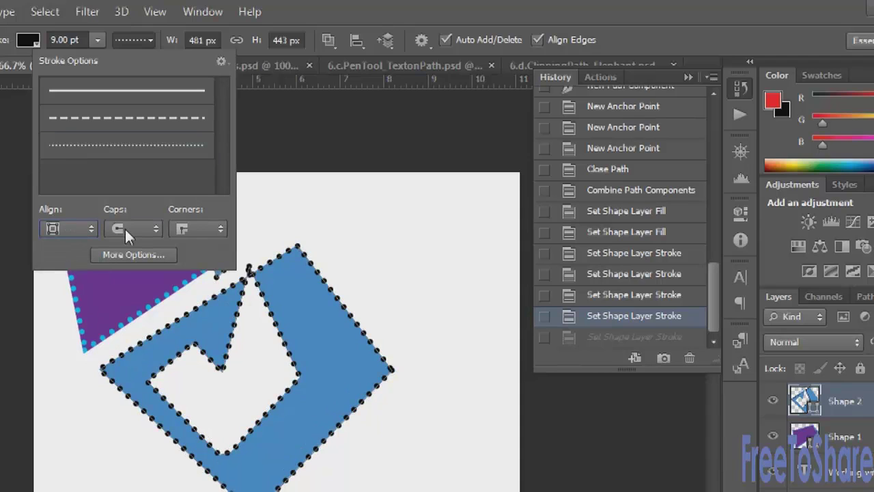
Step: Check the stroke cap choices and change Shape 2's stroke to the solid line style
{"action": "left_click", "coordinate": [159, 226]}
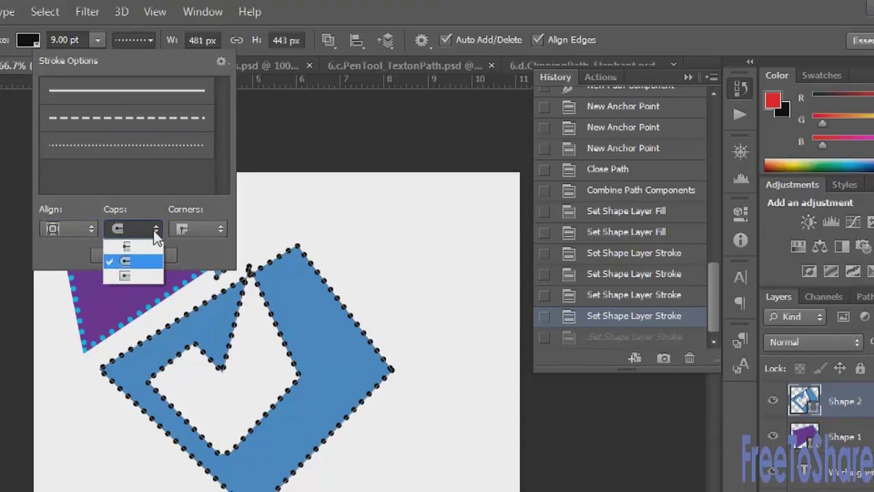
{"action": "left_click", "coordinate": [109, 93]}
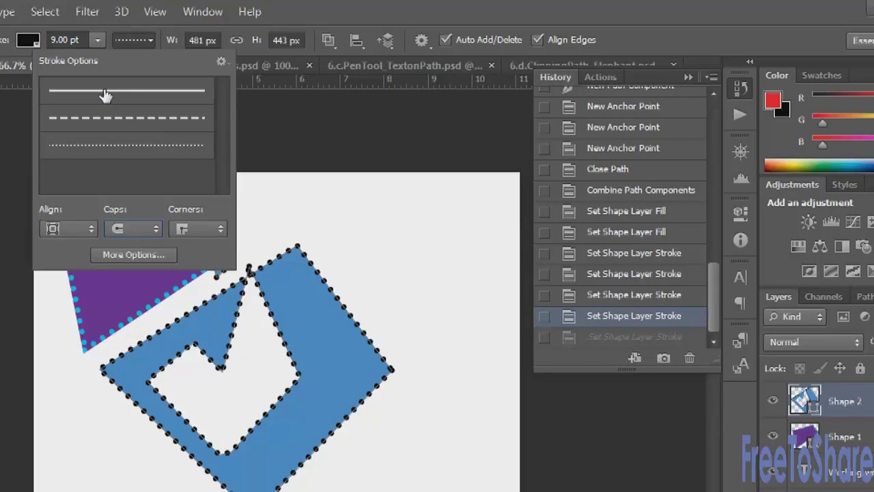
{"action": "left_click", "coordinate": [110, 94]}
Step: On the Shape 1 layer, draw a three-point triangle in the empty area right of the blue shape
{"action": "left_click", "coordinate": [847, 443]}
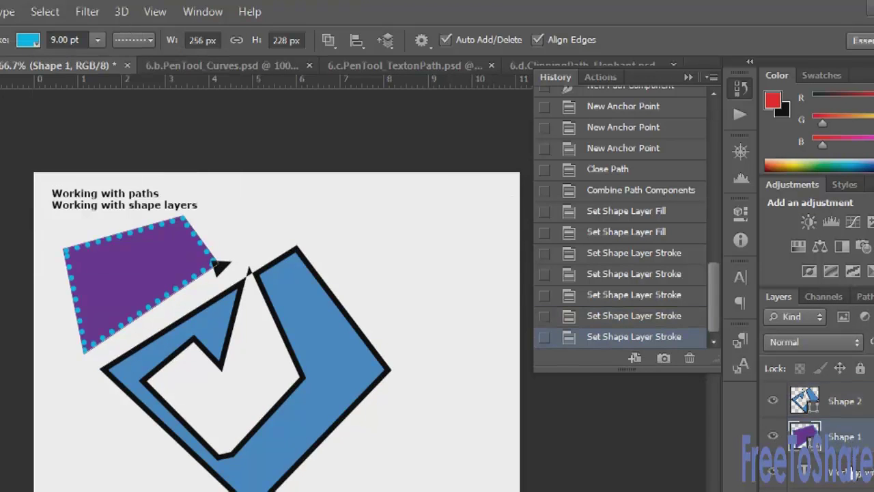
{"action": "left_click", "coordinate": [396, 214]}
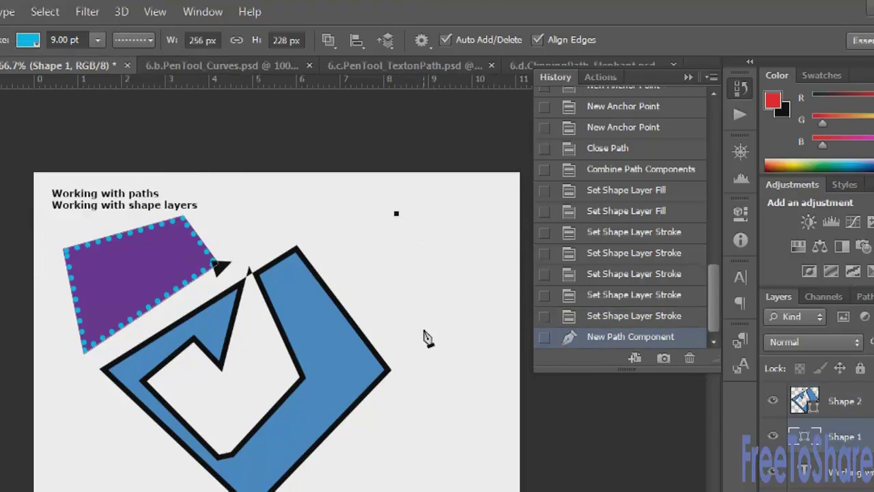
{"action": "left_click", "coordinate": [424, 429]}
{"action": "left_click", "coordinate": [491, 301]}
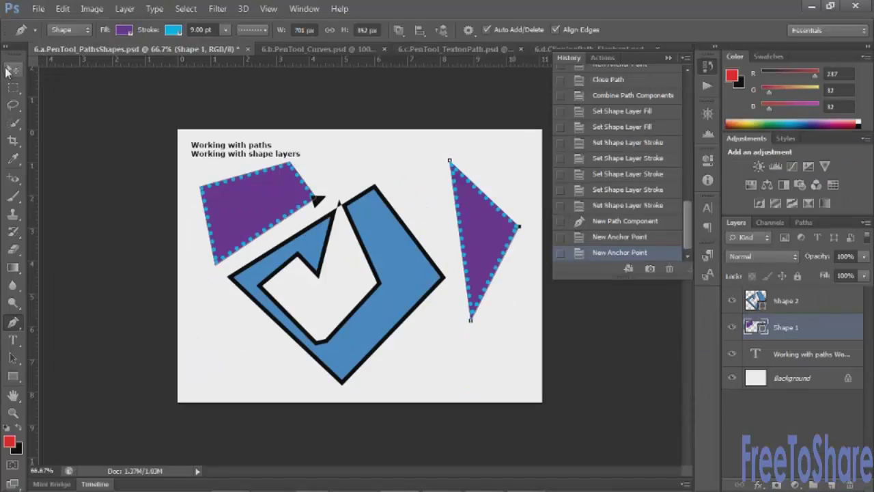
Step: Check the stroke cap choices for the Shape 1 layer and change its stroke to the solid line style
{"action": "left_click", "coordinate": [8, 70]}
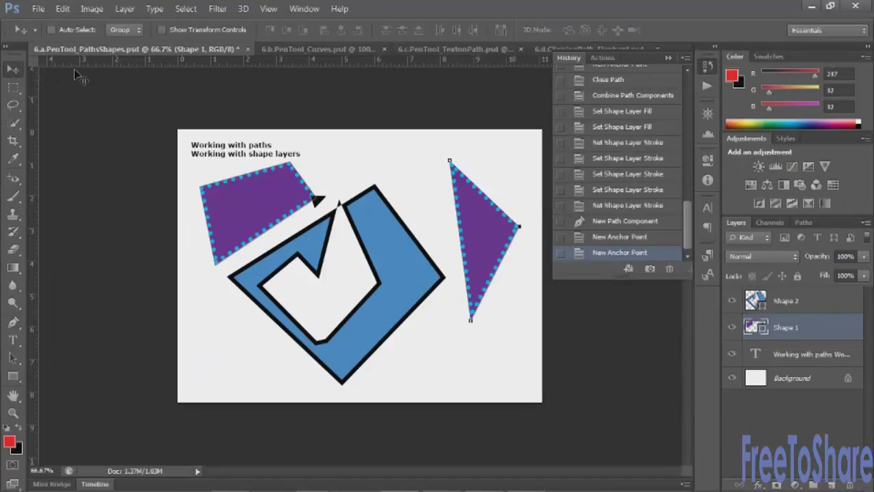
{"action": "left_click", "coordinate": [14, 322]}
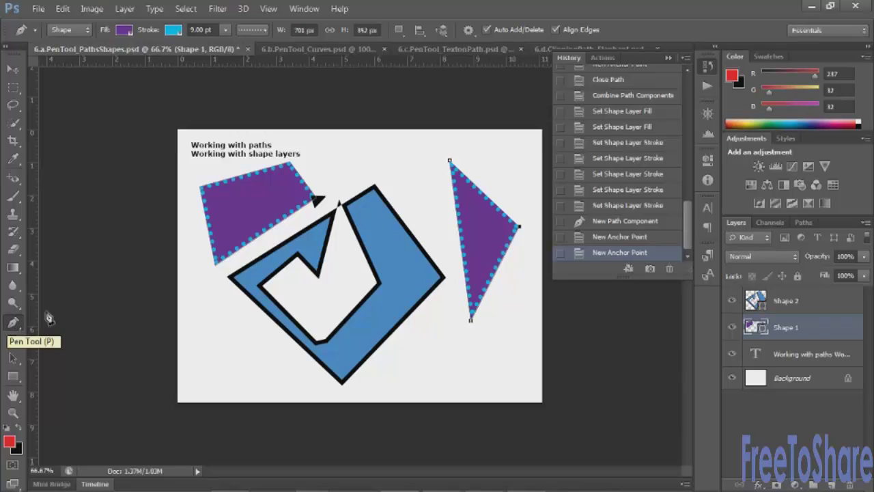
{"action": "left_click", "coordinate": [265, 31]}
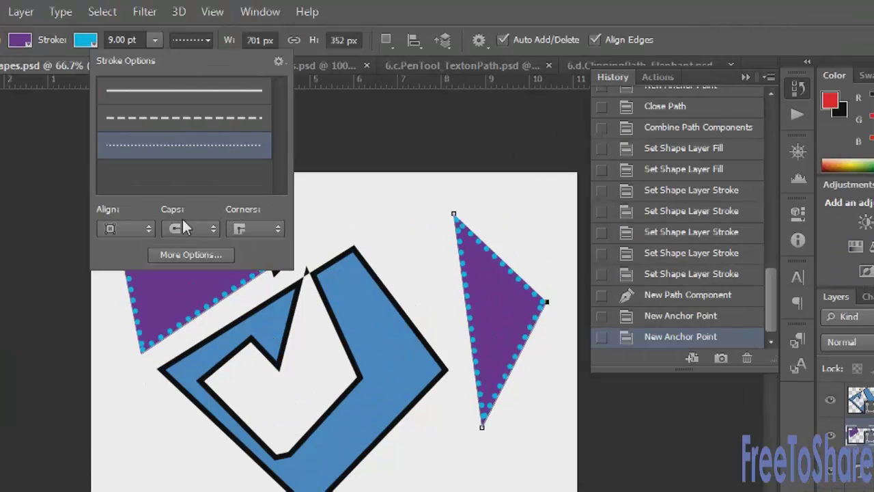
{"action": "left_click", "coordinate": [246, 170]}
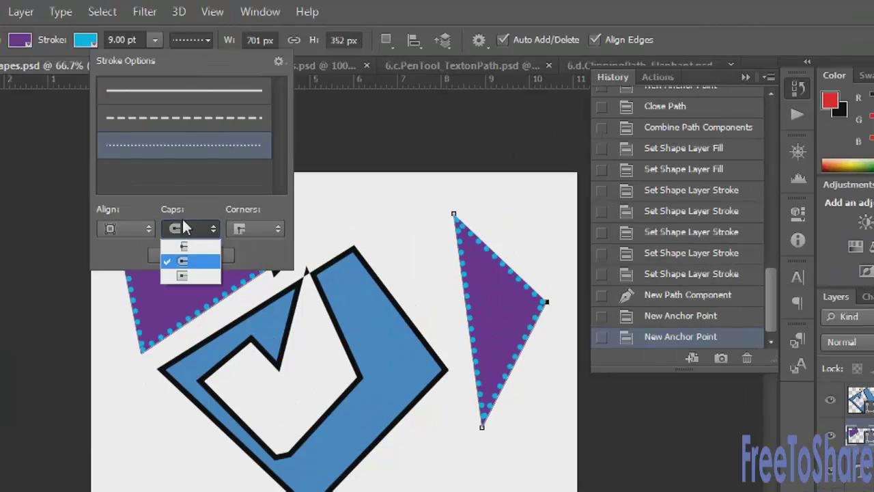
{"action": "left_click", "coordinate": [190, 93]}
{"action": "left_click", "coordinate": [191, 92]}
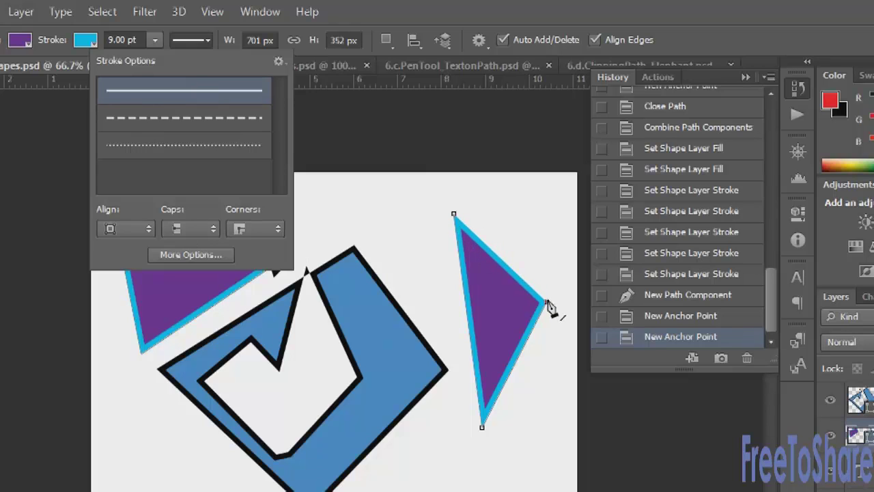
Step: Compare the round and square stroke caps on Shape 1, ending with butt caps
{"action": "left_click", "coordinate": [203, 231]}
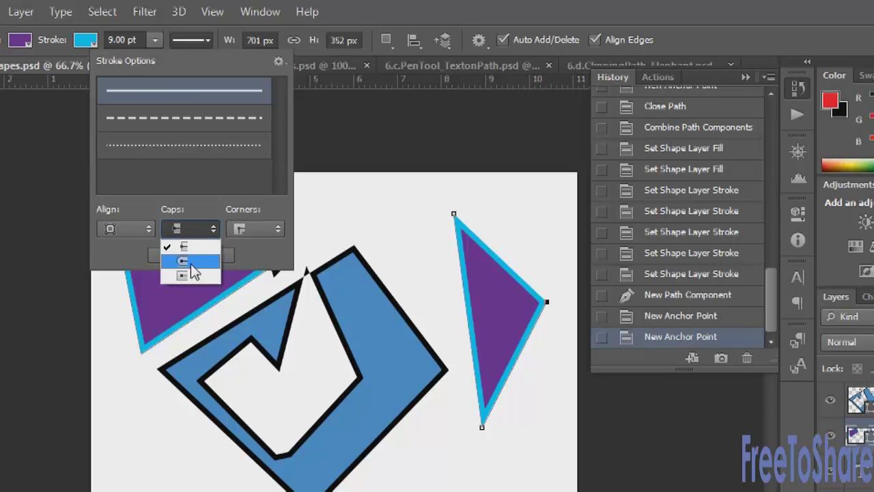
{"action": "left_click", "coordinate": [189, 261]}
{"action": "left_click", "coordinate": [183, 234]}
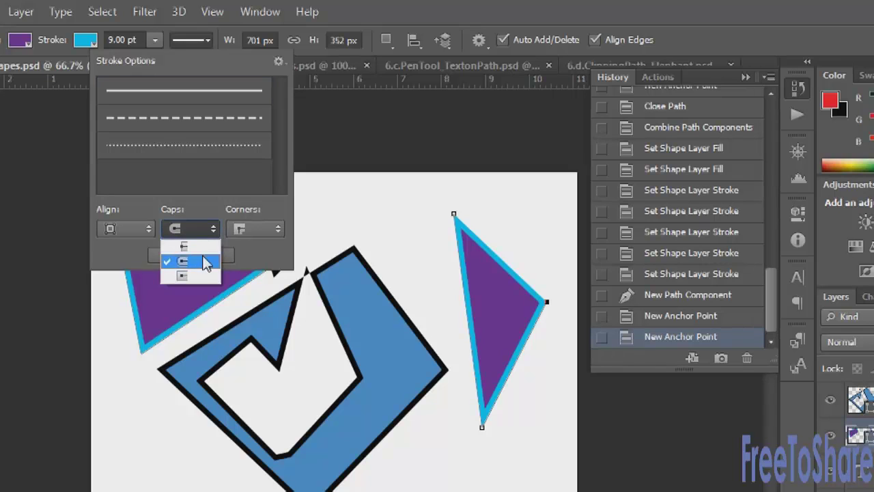
{"action": "left_click", "coordinate": [202, 276]}
{"action": "left_click", "coordinate": [190, 231]}
{"action": "left_click", "coordinate": [190, 246]}
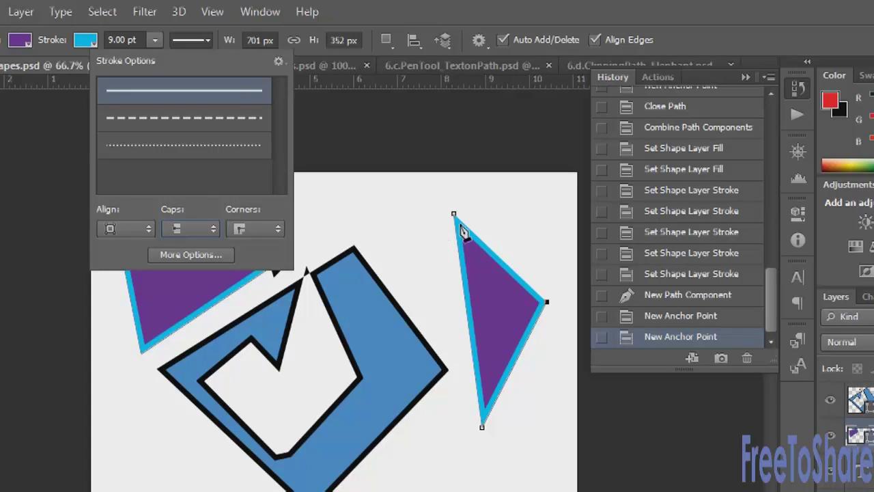
Step: Apply the round corner style to Shape 1's stroke, check the corner choices again and close the stroke options
{"action": "left_click", "coordinate": [256, 229]}
{"action": "left_click", "coordinate": [252, 263]}
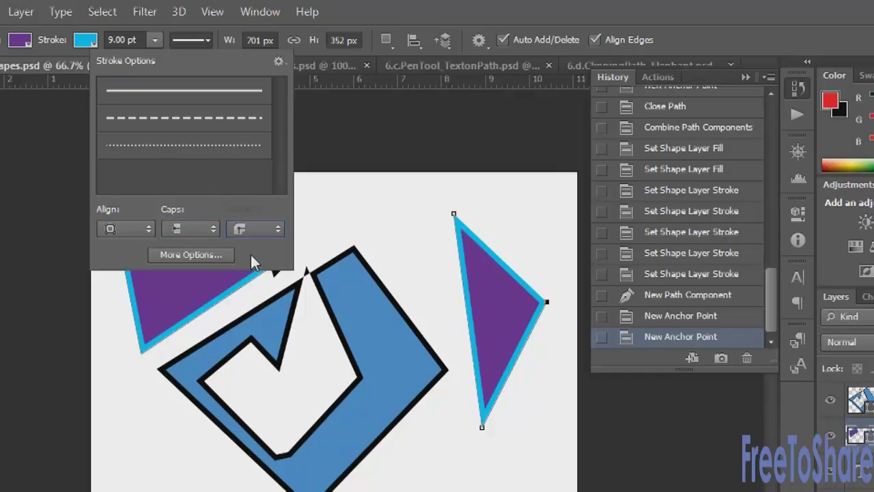
{"action": "left_click", "coordinate": [249, 231]}
{"action": "left_click", "coordinate": [250, 267]}
{"action": "left_click", "coordinate": [251, 232]}
{"action": "left_click", "coordinate": [251, 233]}
{"action": "left_click", "coordinate": [84, 41]}
{"action": "left_click", "coordinate": [85, 41]}
{"action": "left_click", "coordinate": [82, 43]}
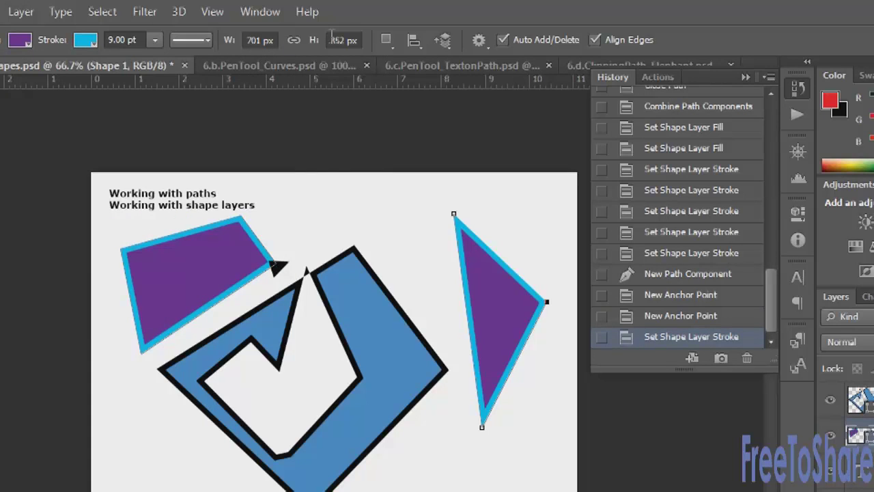
Step: Set the path alignment reference to Align To Canvas and check the path arrangement choices
{"action": "left_click", "coordinate": [415, 41]}
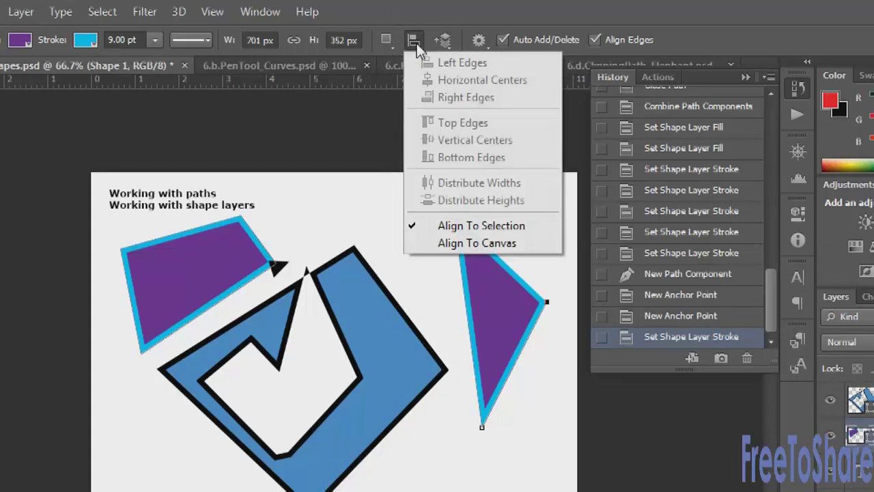
{"action": "left_click", "coordinate": [485, 242]}
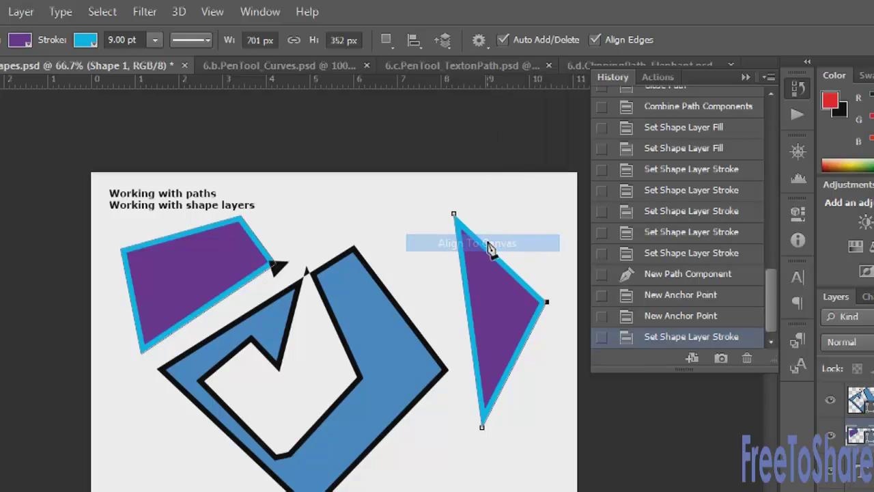
{"action": "left_click", "coordinate": [446, 42]}
{"action": "left_click", "coordinate": [448, 45]}
{"action": "left_click", "coordinate": [447, 42]}
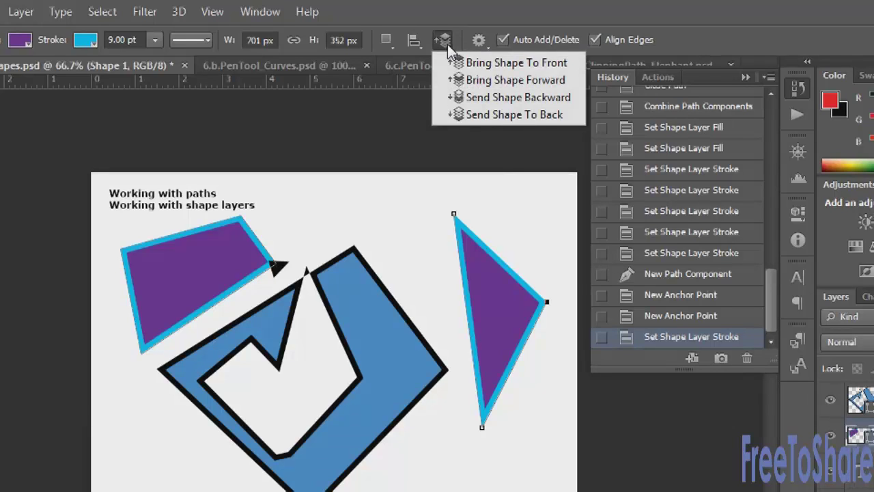
Step: Turn on the Rubber Band preview and extend the Shape 1 path with twelve zigzag anchor points around the triangle's upper end
{"action": "left_click", "coordinate": [484, 40]}
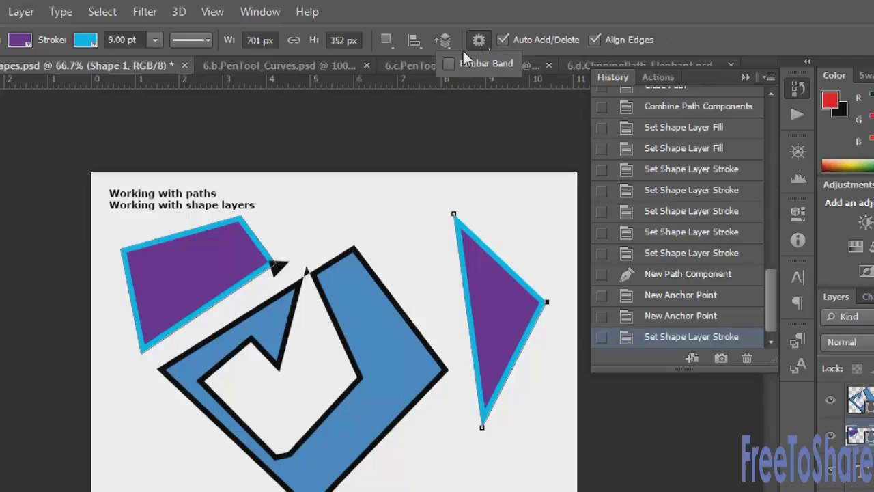
{"action": "left_click", "coordinate": [448, 64]}
{"action": "left_click", "coordinate": [375, 207]}
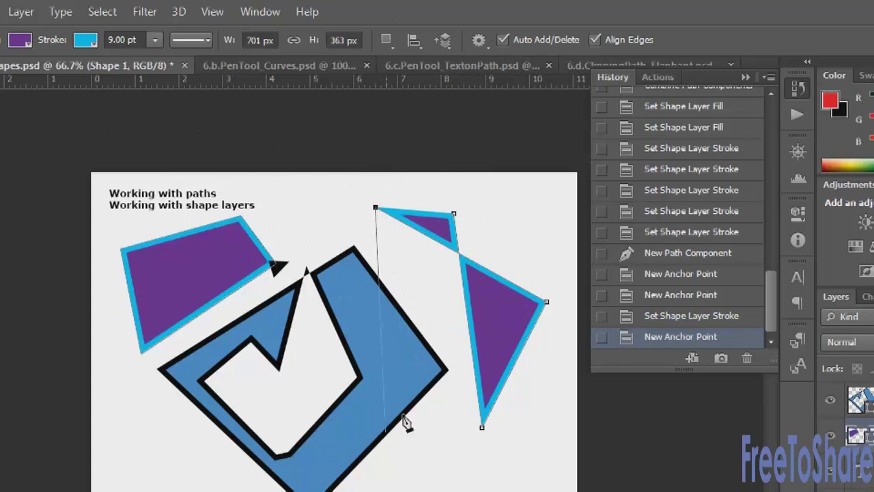
{"action": "left_click", "coordinate": [536, 197]}
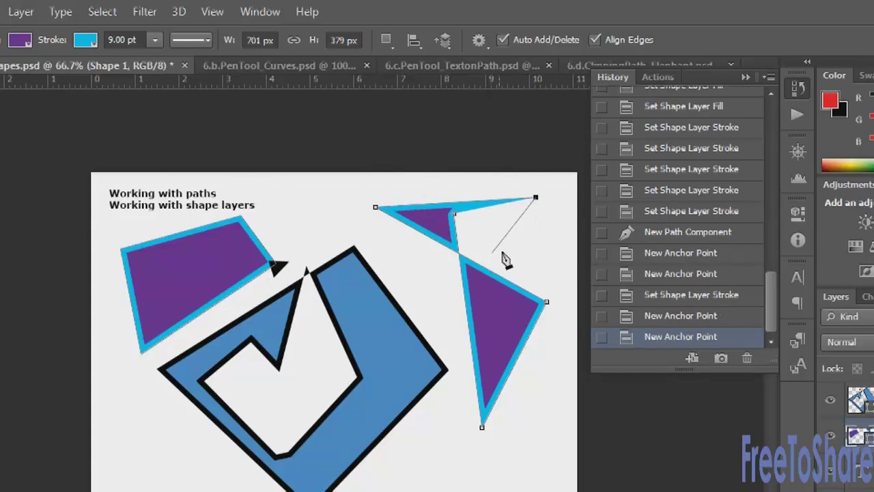
{"action": "left_click", "coordinate": [505, 250]}
{"action": "left_click", "coordinate": [553, 274]}
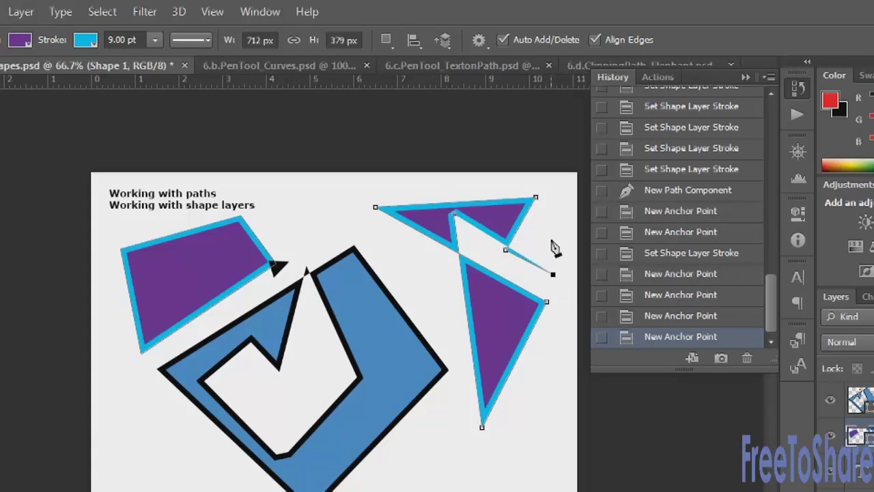
{"action": "left_click", "coordinate": [547, 198]}
{"action": "left_click", "coordinate": [488, 183]}
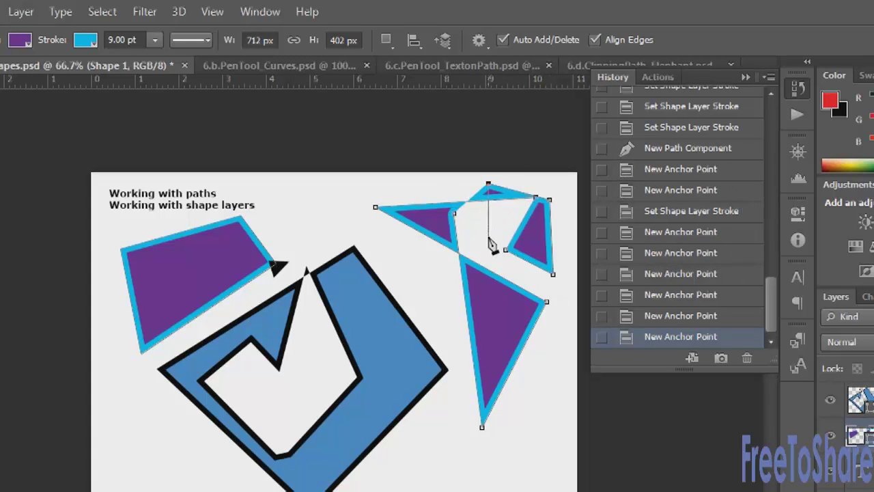
{"action": "left_click", "coordinate": [488, 237]}
{"action": "left_click", "coordinate": [529, 272]}
{"action": "left_click", "coordinate": [407, 274]}
{"action": "left_click", "coordinate": [401, 180]}
{"action": "left_click", "coordinate": [456, 183]}
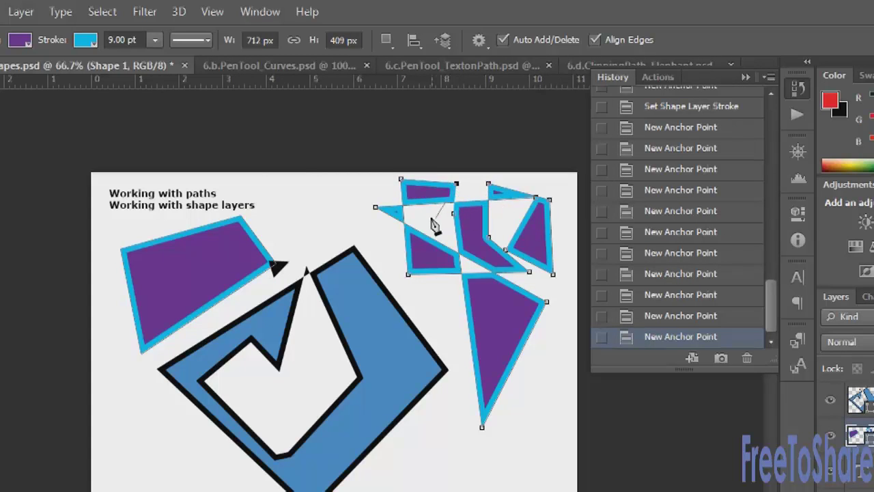
{"action": "left_click", "coordinate": [471, 183]}
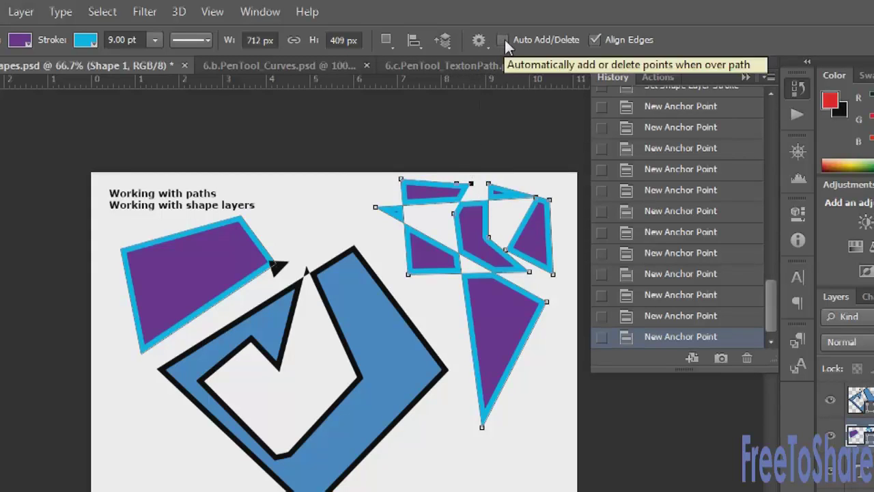
Step: Turn off Auto Add/Delete and Align Edges, and extend the Shape 1 path with three anchor points beside and below the blue shape
{"action": "left_click", "coordinate": [595, 39]}
{"action": "double_click", "coordinate": [595, 40]}
{"action": "left_click", "coordinate": [324, 210]}
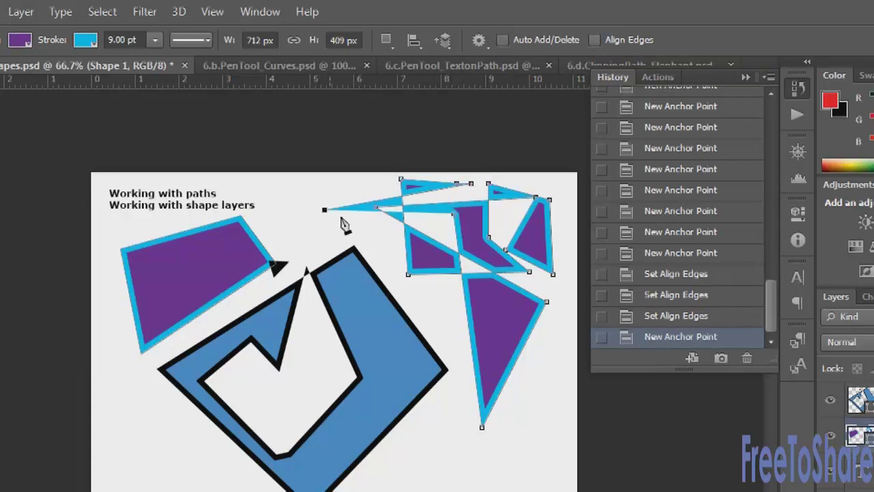
{"action": "left_click", "coordinate": [377, 461]}
{"action": "left_click", "coordinate": [436, 444]}
Step: Turn Align Edges on and continue the Shape 1 path around and across the blue shape and back over the zigzag area, ending with the Move tool
{"action": "left_click", "coordinate": [595, 39]}
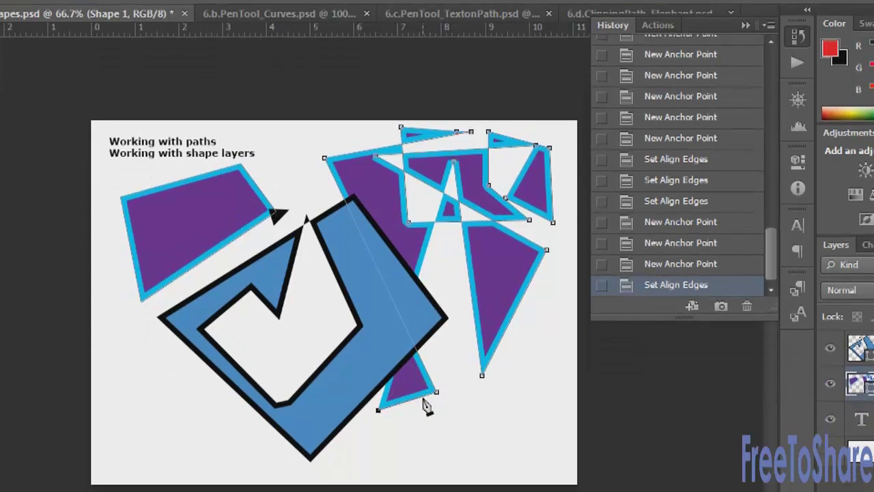
{"action": "left_click", "coordinate": [420, 466]}
{"action": "left_click", "coordinate": [302, 473]}
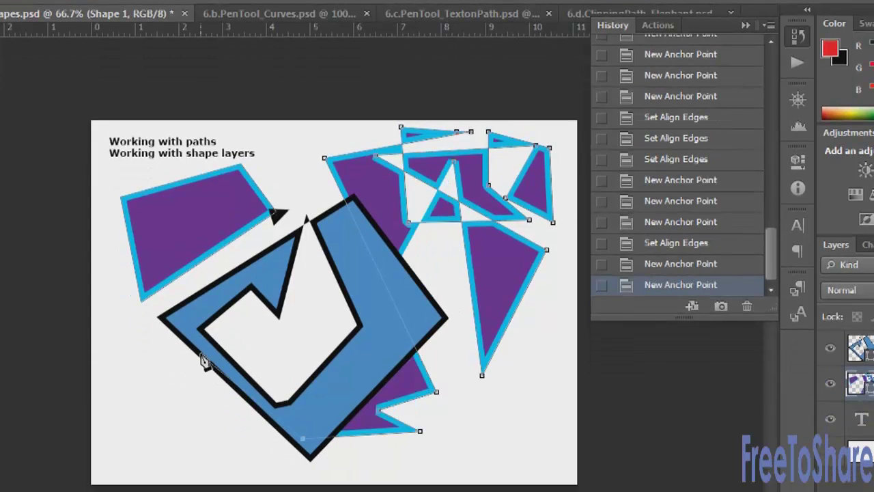
{"action": "left_click", "coordinate": [200, 389]}
{"action": "left_click", "coordinate": [301, 320]}
{"action": "left_click", "coordinate": [306, 164]}
{"action": "left_click", "coordinate": [324, 158]}
{"action": "left_click", "coordinate": [360, 183]}
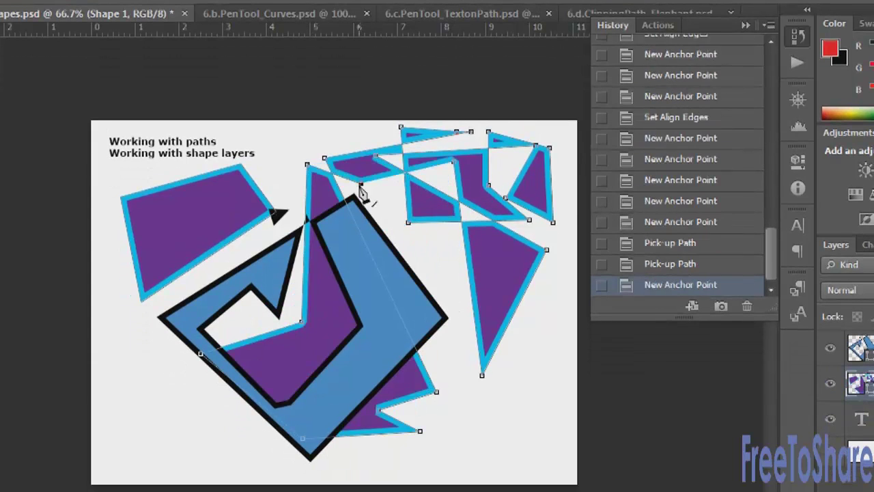
{"action": "left_click", "coordinate": [383, 209]}
{"action": "left_click", "coordinate": [406, 141]}
{"action": "left_click", "coordinate": [454, 163]}
{"action": "left_click", "coordinate": [504, 165]}
{"action": "left_click", "coordinate": [505, 169]}
{"action": "left_click", "coordinate": [15, 71]}
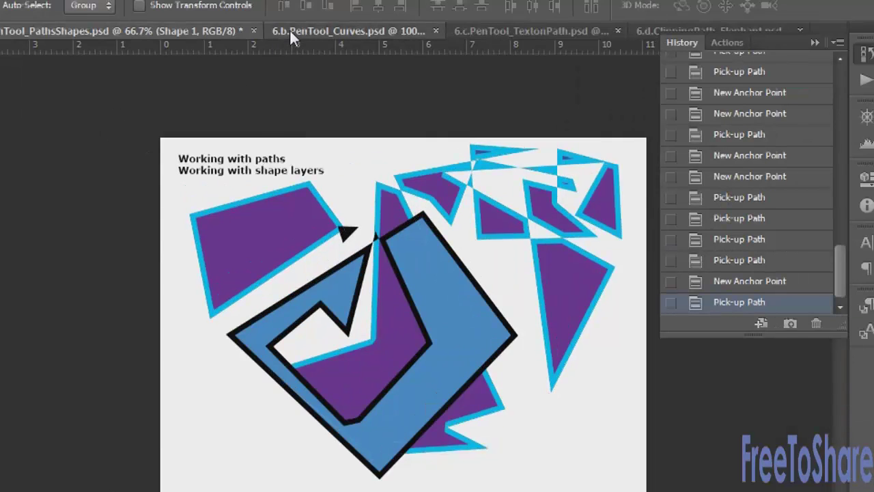
Step: In the 6.b.PenTool_Curves.psd document, make the Shape 1, Shape 2, Shape 3 and Shape 4 layers visible
{"action": "left_click", "coordinate": [282, 49]}
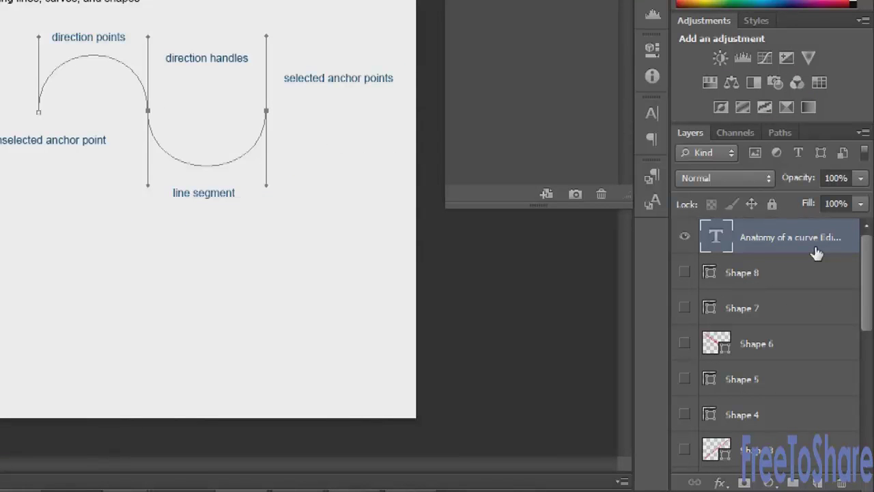
{"action": "left_click_drag", "start_coordinate": [865, 301], "coordinate": [845, 357]}
{"action": "left_click", "coordinate": [676, 350]}
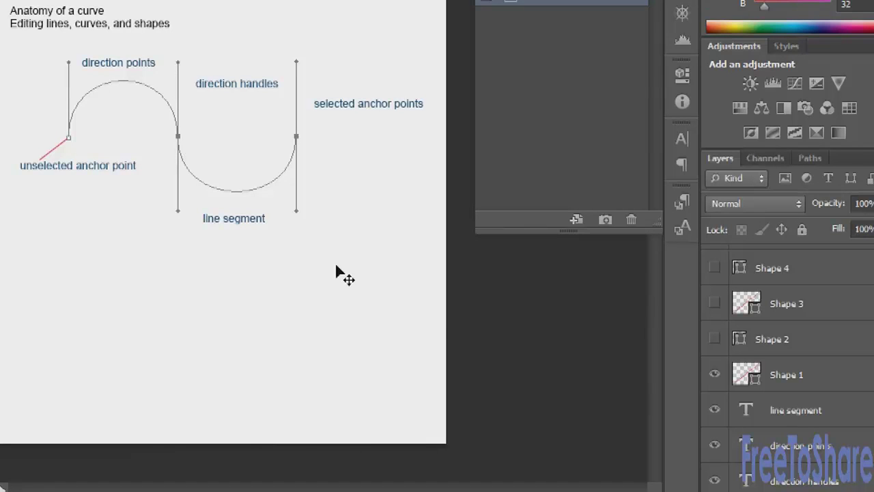
{"action": "left_click", "coordinate": [717, 337]}
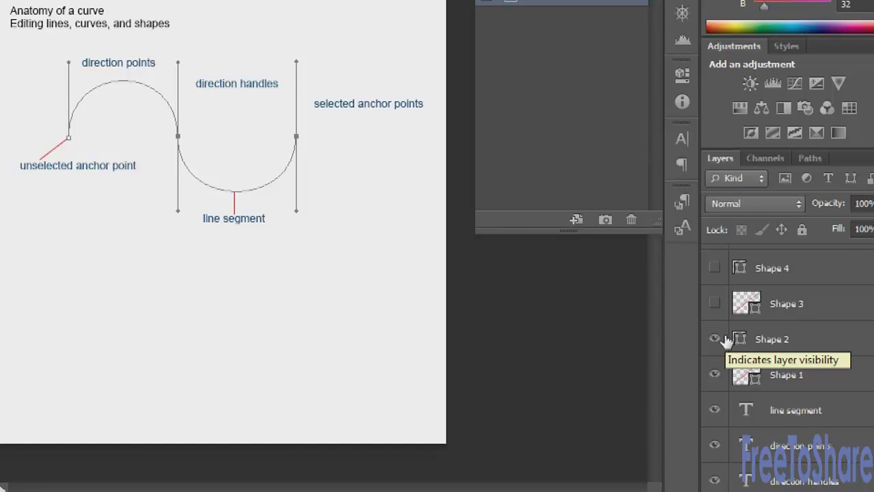
{"action": "left_click", "coordinate": [716, 302]}
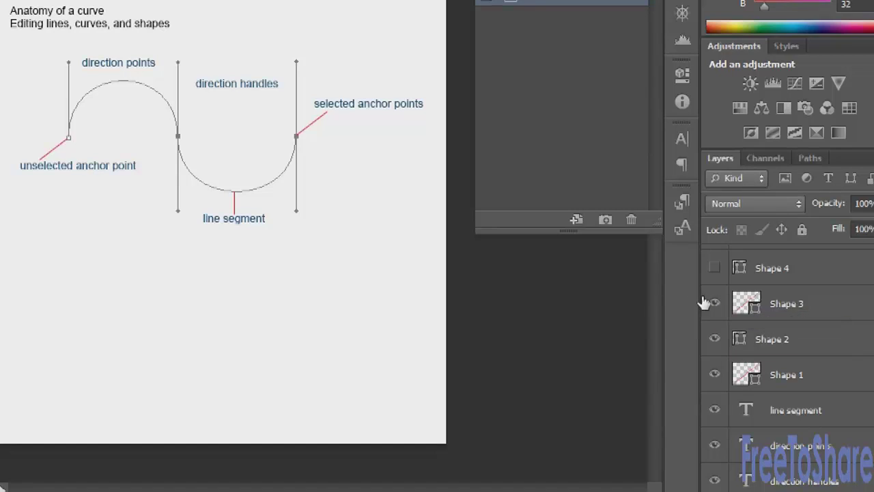
{"action": "left_click", "coordinate": [715, 267]}
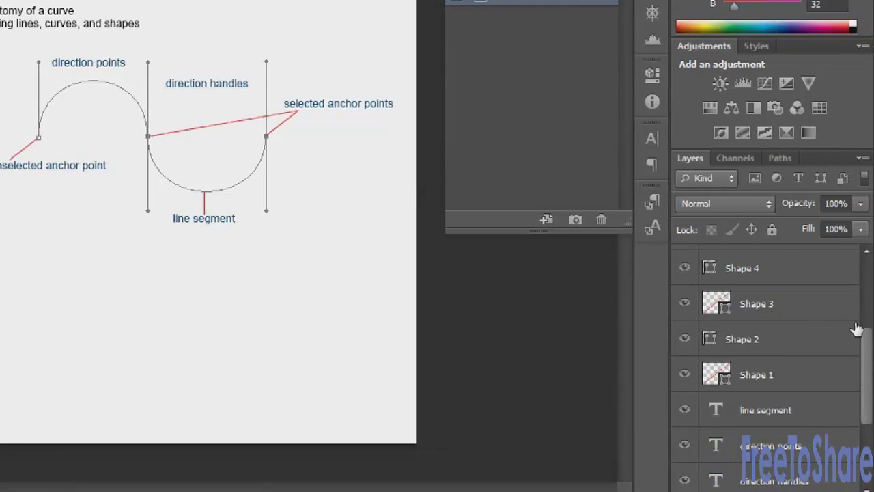
Step: Make the Shape 5, Shape 6, Shape 7 and Shape 8 layers visible to point out the direction handles and direction points
{"action": "scroll", "coordinate": [871, 338], "scroll_direction": "up", "scroll_amount": 1}
{"action": "left_click", "coordinate": [685, 278]}
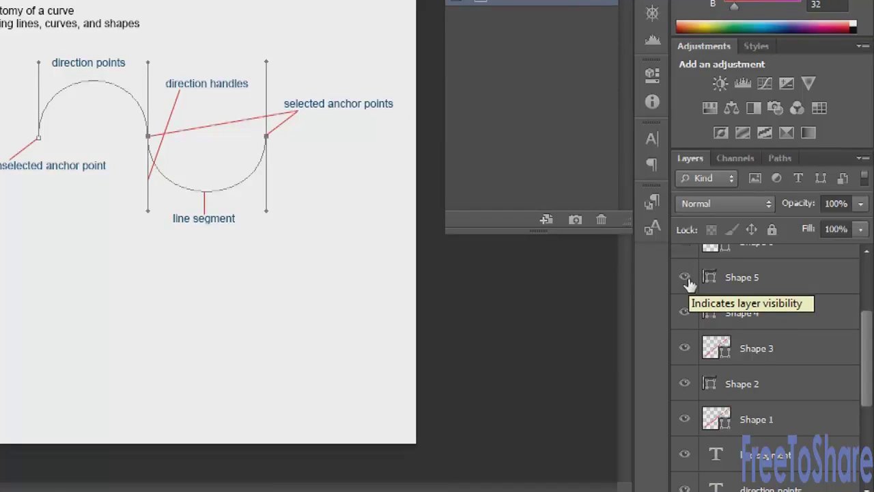
{"action": "scroll", "coordinate": [853, 400], "scroll_direction": "up", "scroll_amount": 4}
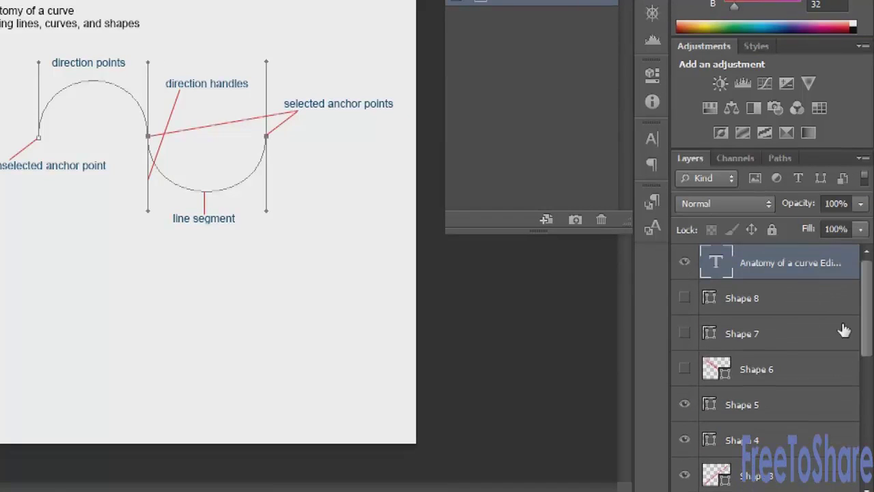
{"action": "left_click", "coordinate": [685, 369]}
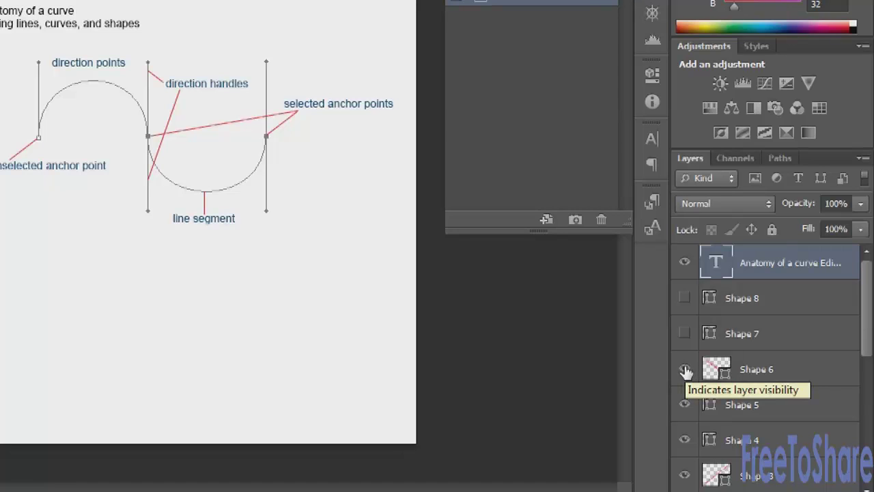
{"action": "left_click", "coordinate": [685, 333]}
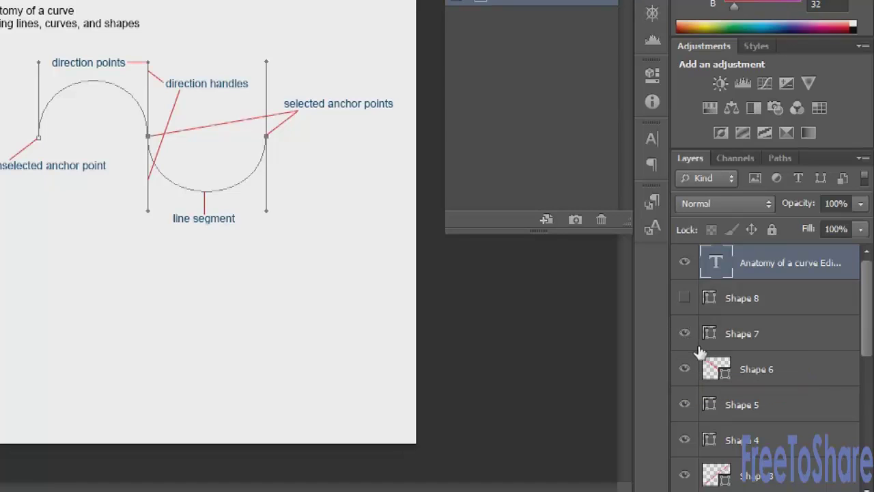
{"action": "left_click", "coordinate": [684, 298]}
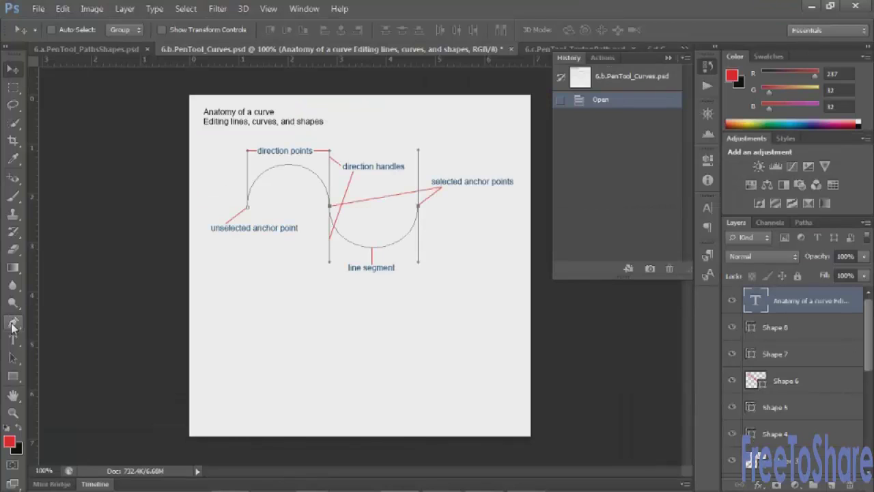
Step: Set the Pen tool to Path mode and place a smooth anchor point at the diagram's unselected anchor point, with its handle pointing up
{"action": "left_click", "coordinate": [12, 323]}
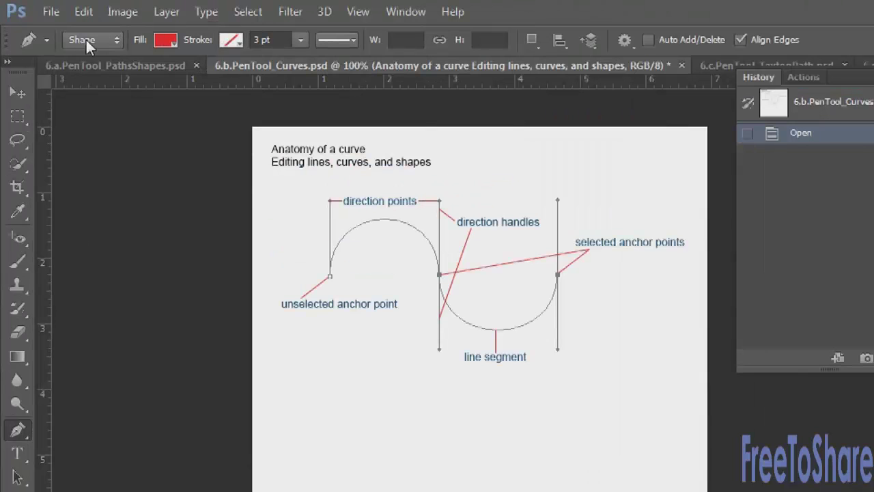
{"action": "left_click", "coordinate": [86, 39]}
{"action": "left_click", "coordinate": [92, 69]}
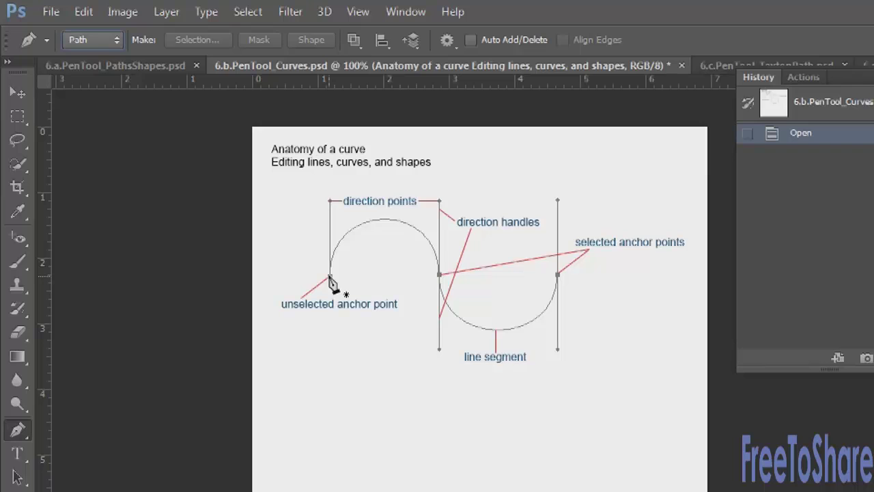
{"action": "left_click_drag", "start_coordinate": [330, 276], "coordinate": [317, 204]}
{"action": "left_click_drag", "start_coordinate": [317, 204], "coordinate": [332, 193]}
{"action": "key", "text": "Escape"}
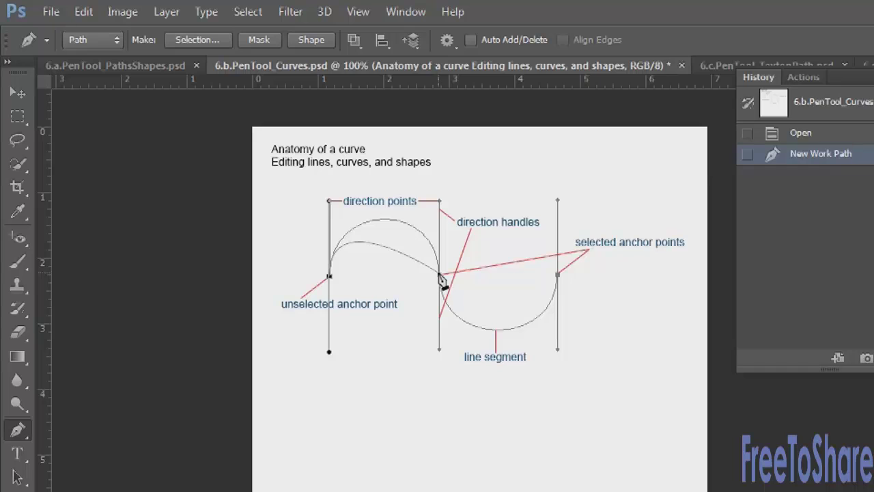
Step: Finish tracing the sample curve with smooth anchors at the two selected anchor points, and turn off the Rubber Band option
{"action": "left_click", "coordinate": [440, 275]}
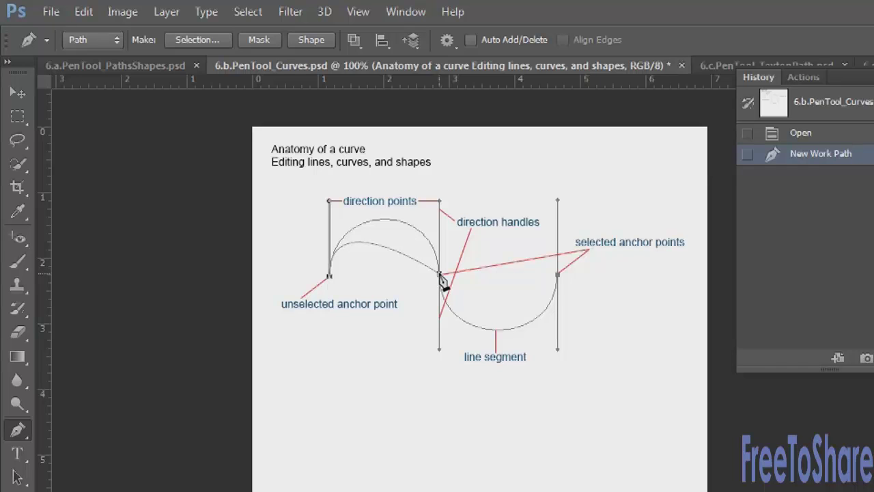
{"action": "left_click_drag", "start_coordinate": [442, 278], "coordinate": [448, 349]}
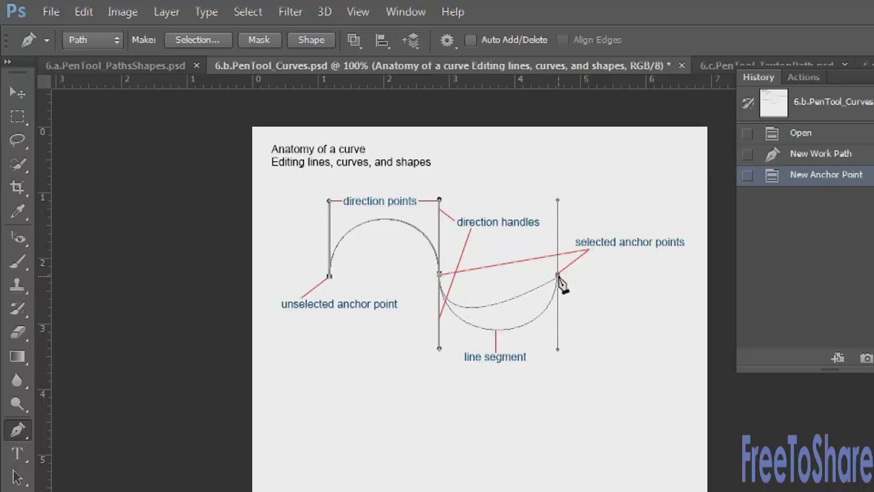
{"action": "left_click_drag", "start_coordinate": [558, 276], "coordinate": [556, 199]}
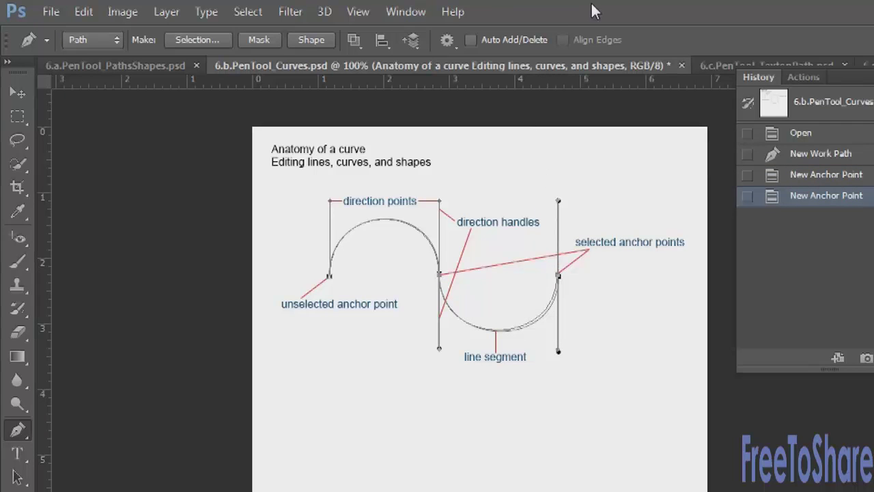
{"action": "left_click", "coordinate": [450, 39]}
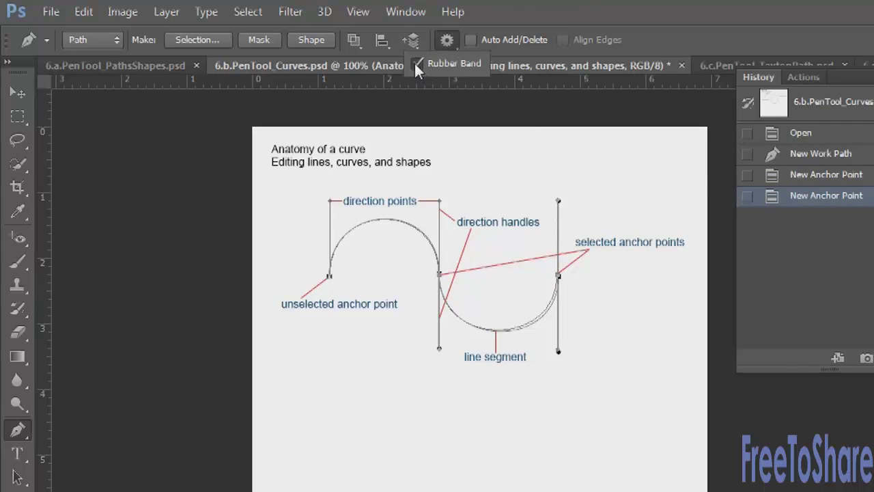
{"action": "left_click", "coordinate": [511, 409]}
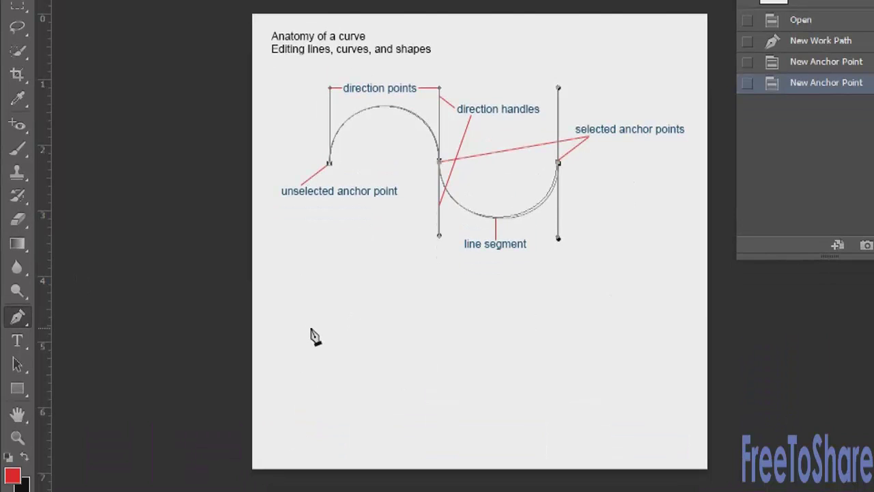
{"action": "left_click", "coordinate": [311, 329]}
{"action": "left_click", "coordinate": [311, 328]}
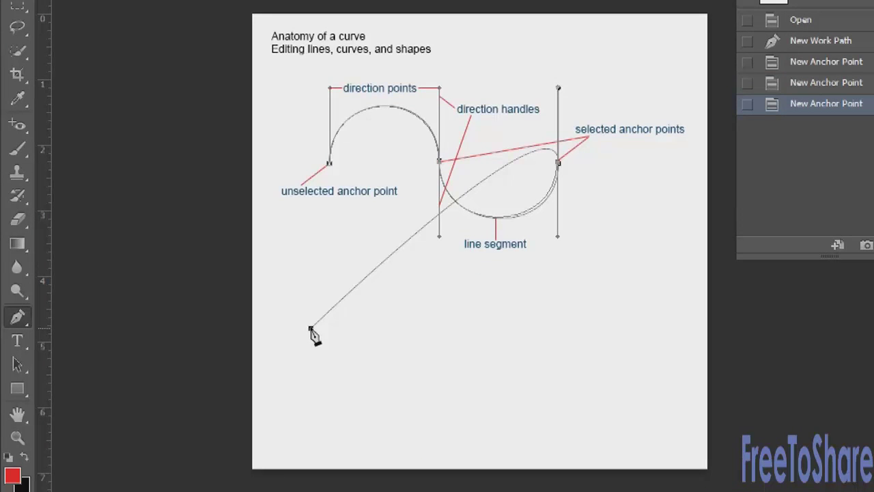
{"action": "key", "text": "ctrl+z"}
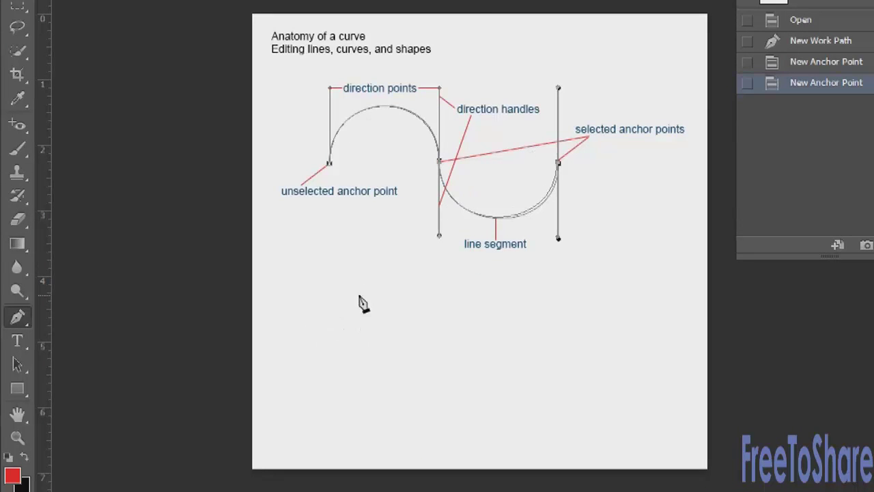
Step: Deselect the traced path and draw a separate wave of five alternating arcs with six smooth anchor points below the diagram
{"action": "key", "text": "ctrl"}
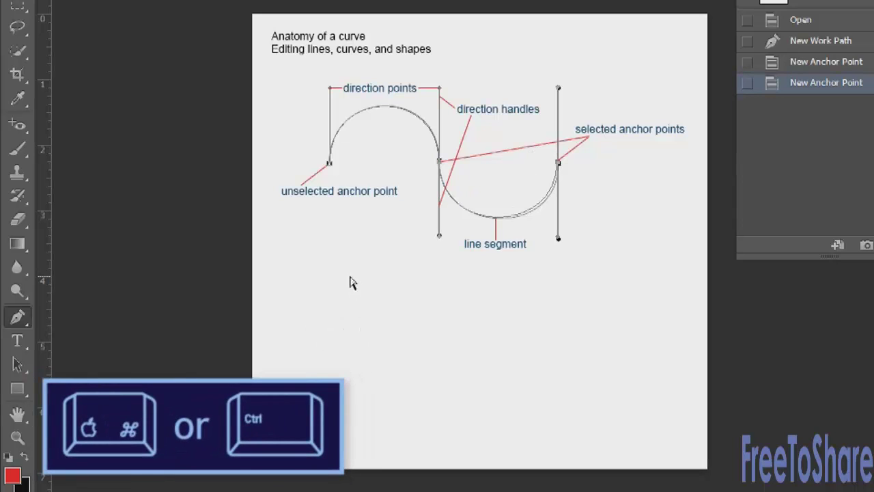
{"action": "left_click", "coordinate": [315, 245], "text": "ctrl"}
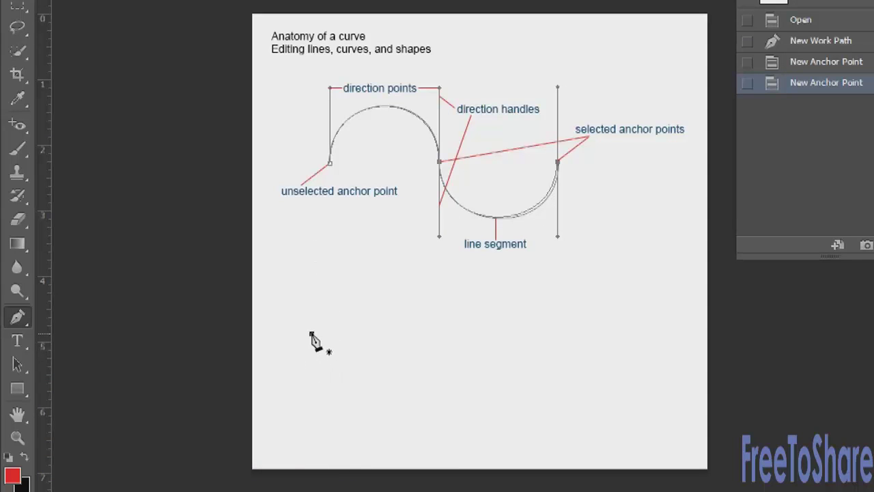
{"action": "left_click_drag", "start_coordinate": [311, 334], "coordinate": [311, 281]}
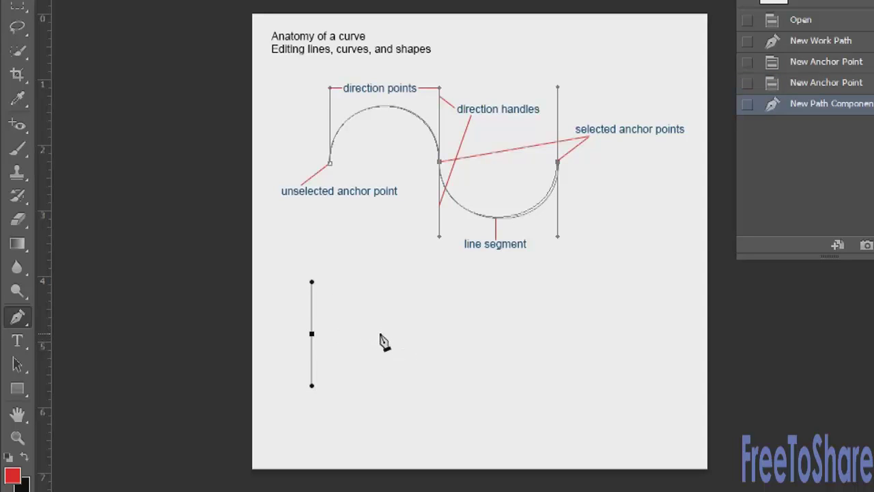
{"action": "left_click_drag", "start_coordinate": [380, 333], "coordinate": [381, 381]}
{"action": "left_click_drag", "start_coordinate": [443, 333], "coordinate": [442, 282]}
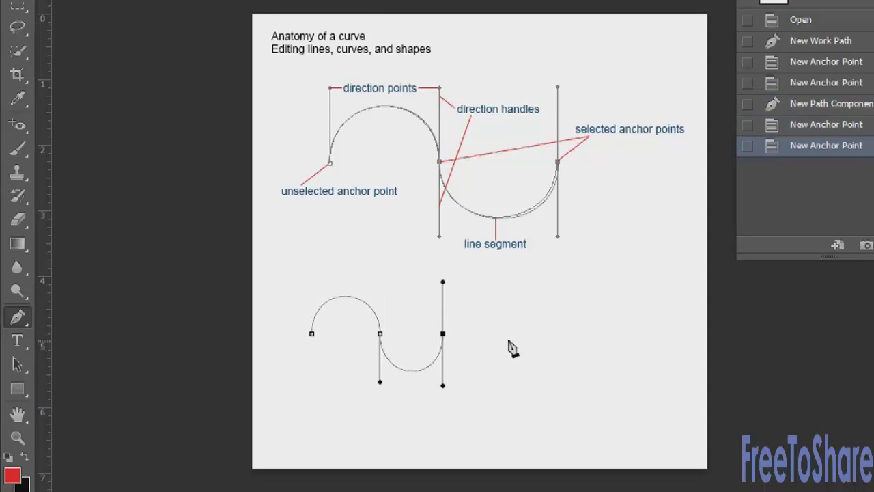
{"action": "left_click_drag", "start_coordinate": [503, 333], "coordinate": [504, 386]}
{"action": "left_click_drag", "start_coordinate": [571, 336], "coordinate": [571, 292]}
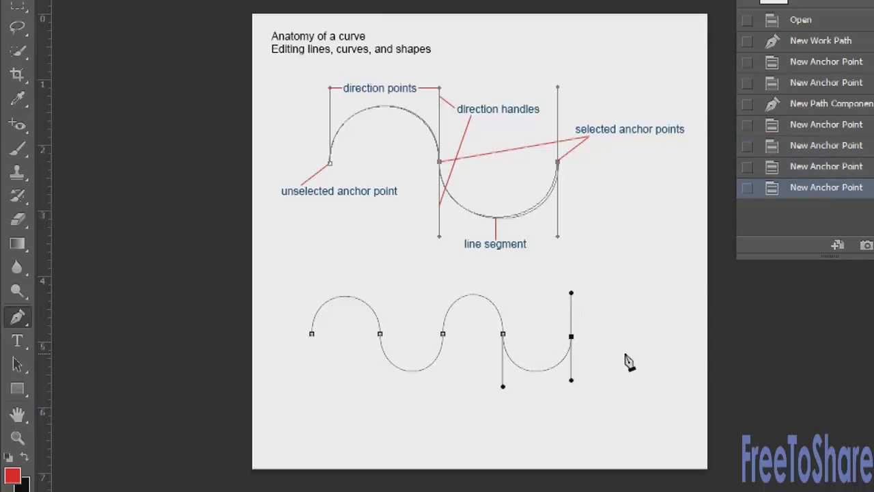
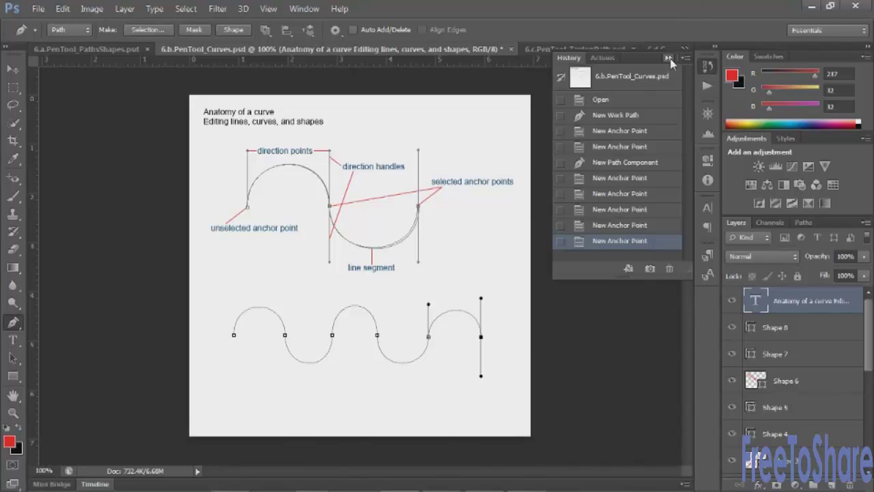
Step: Collapse the History panel, and with the wave deselected start a new path with an anchor point above the wave's left end
{"action": "left_click", "coordinate": [668, 55]}
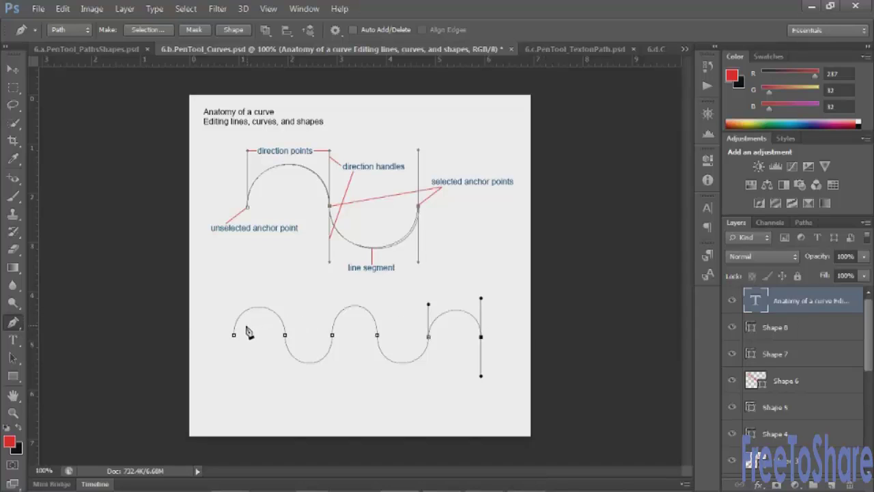
{"action": "left_click", "coordinate": [241, 296], "text": "ctrl"}
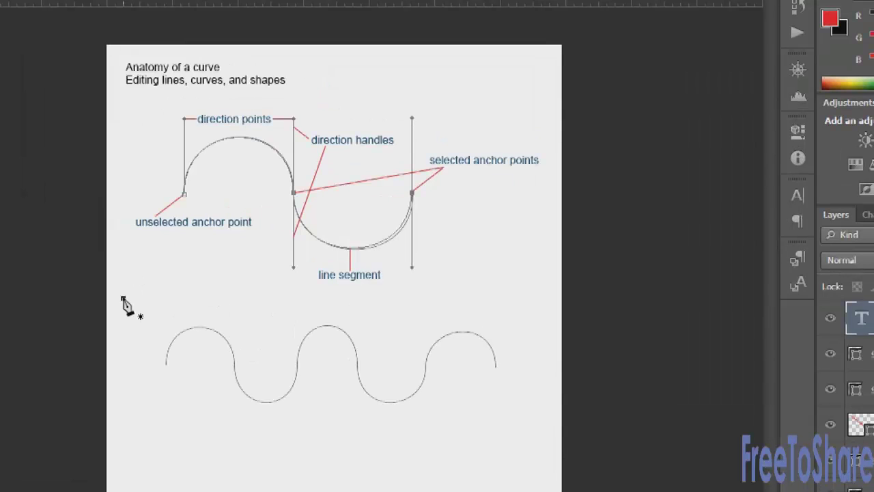
{"action": "left_click", "coordinate": [123, 298]}
{"action": "left_click", "coordinate": [213, 298]}
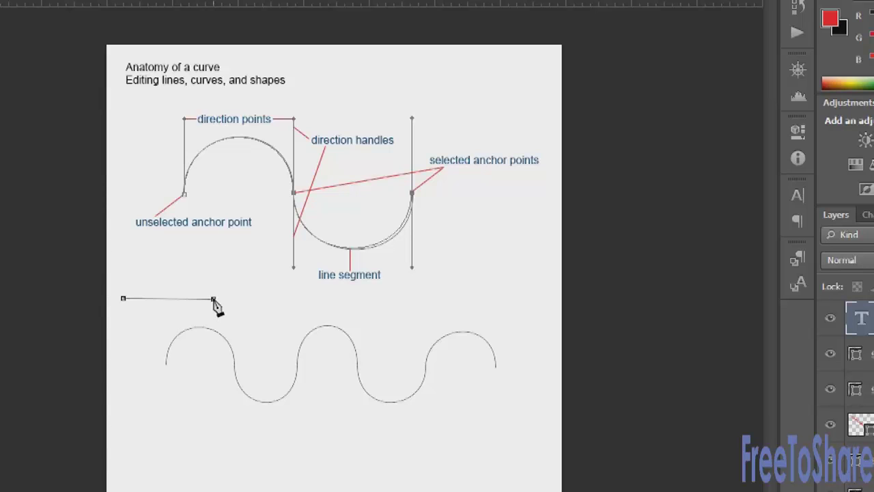
{"action": "mouse_move", "coordinate": [213, 298]}
{"action": "left_mouse_down"}
{"action": "mouse_move", "coordinate": [214, 287]}
{"action": "mouse_move", "coordinate": [214, 299]}
{"action": "left_mouse_up"}
{"action": "key", "text": "ctrl+z"}
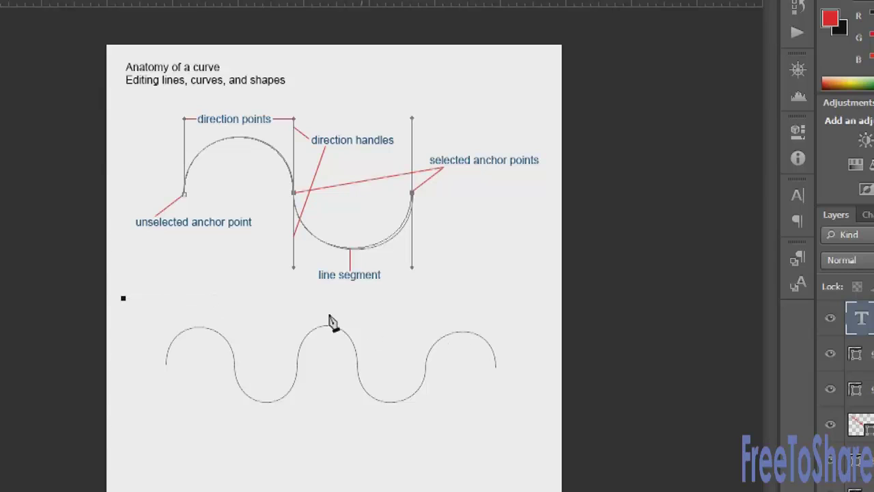
Step: Draw a horizontal straight segment followed by an upward arc, using a single upward handle on the joining anchor, and deselect the path
{"action": "left_click", "coordinate": [204, 298]}
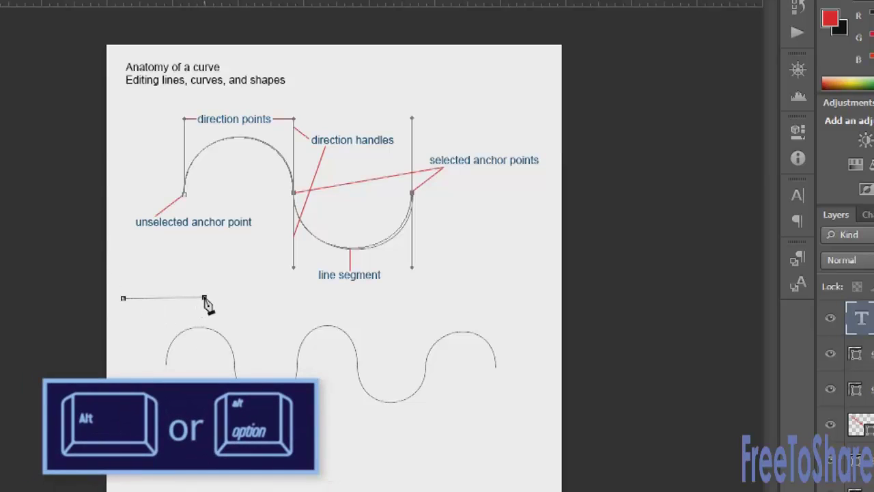
{"action": "left_click_drag", "start_coordinate": [204, 298], "coordinate": [204, 245]}
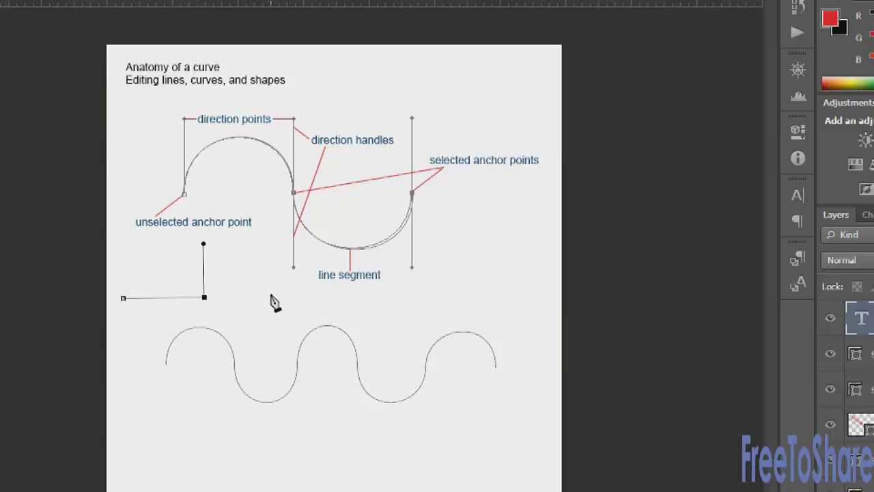
{"action": "left_click_drag", "start_coordinate": [274, 297], "coordinate": [281, 349]}
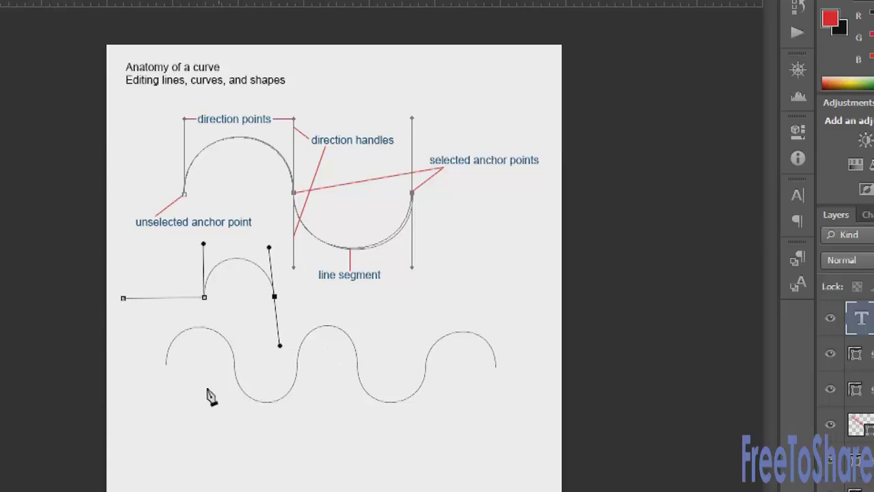
{"action": "left_click", "coordinate": [129, 338], "text": "ctrl"}
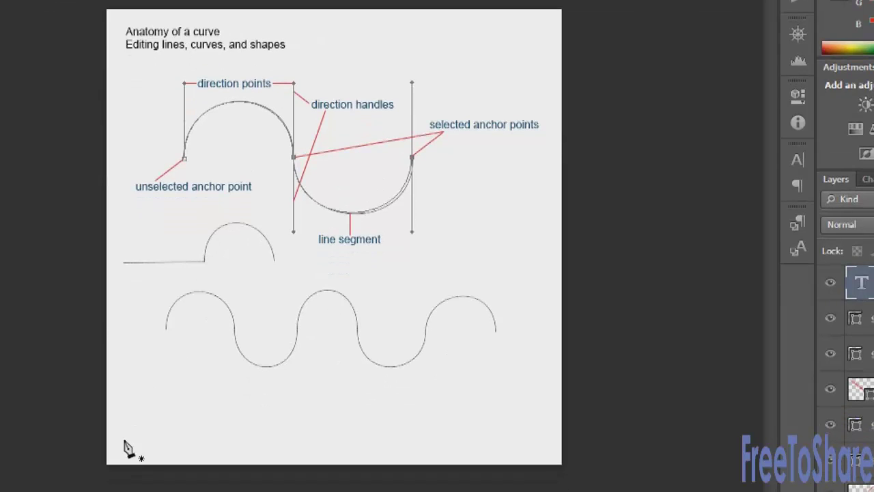
Step: Draw an upward arc below the wave and continue it as a horizontal straight segment by removing the middle anchor's outgoing handle
{"action": "left_click_drag", "start_coordinate": [131, 444], "coordinate": [126, 394]}
{"action": "left_click_drag", "start_coordinate": [126, 357], "coordinate": [131, 353]}
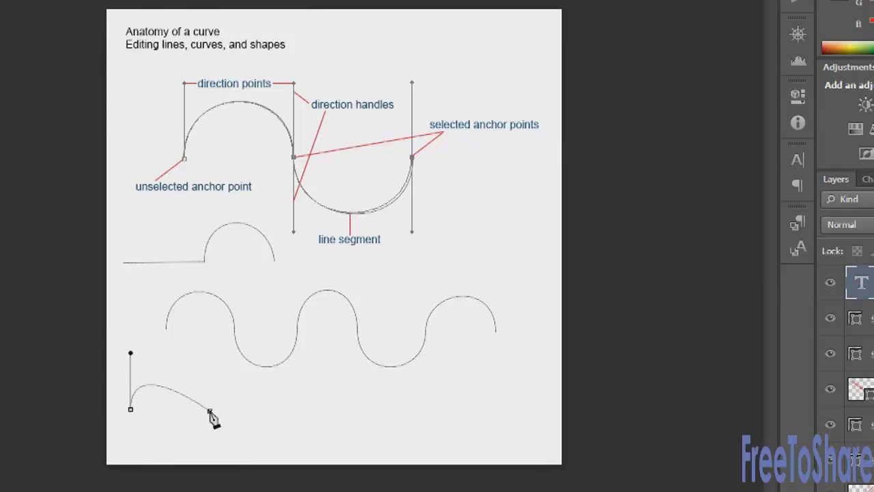
{"action": "left_click_drag", "start_coordinate": [210, 410], "coordinate": [209, 471]}
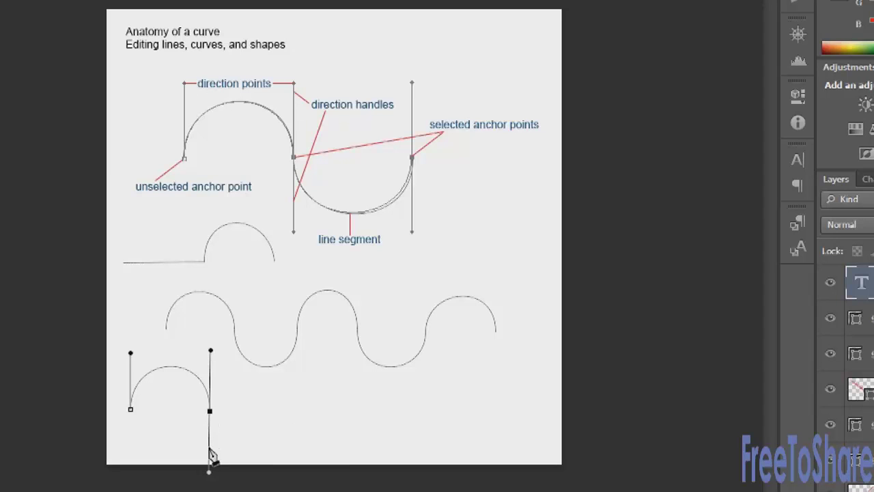
{"action": "left_click", "coordinate": [209, 412]}
{"action": "left_click", "coordinate": [339, 411]}
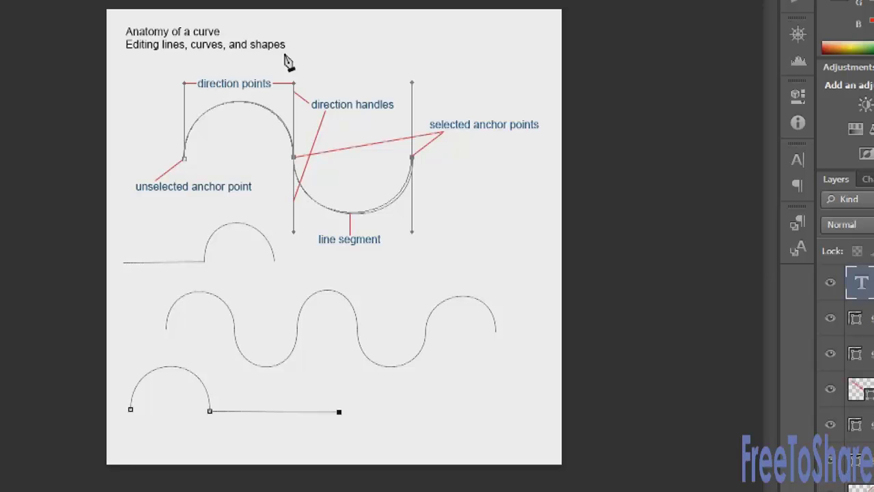
Step: In the 6.c.PenTool_TextonPath.psd document, draw a two-anchor curved path arching over the top edge of the burger plate
{"action": "left_click", "coordinate": [585, 66]}
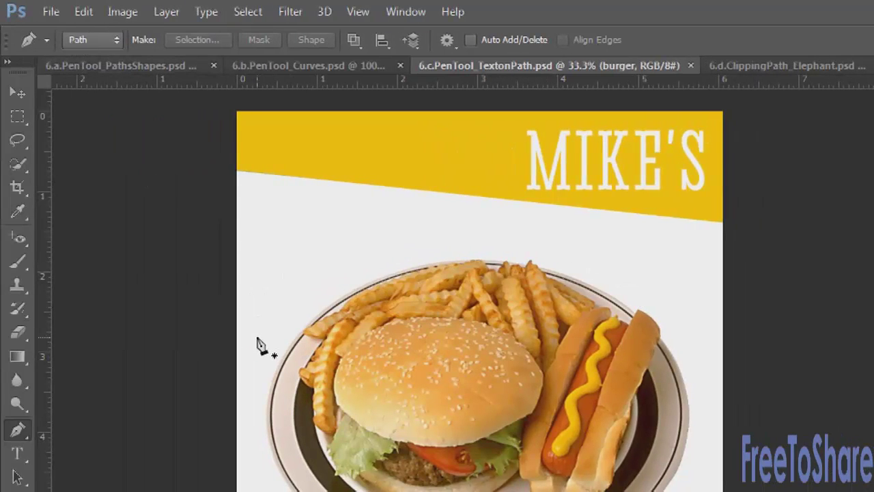
{"action": "left_click_drag", "start_coordinate": [257, 337], "coordinate": [353, 244]}
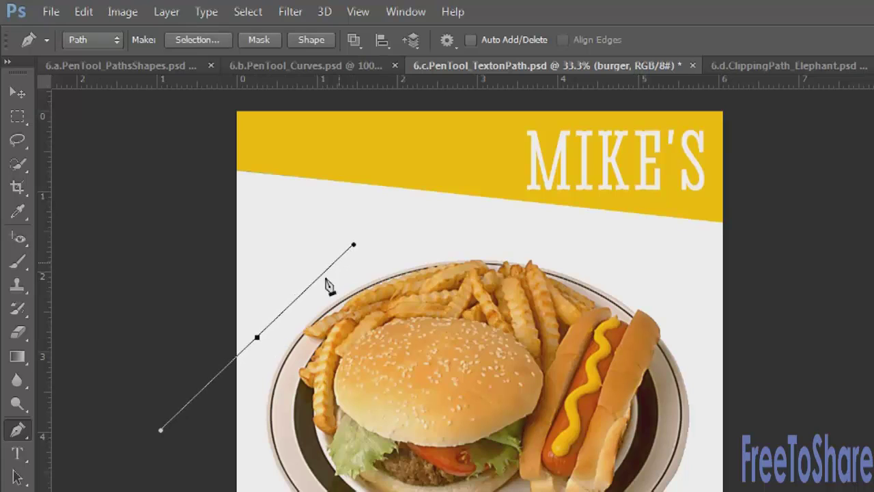
{"action": "left_click", "coordinate": [678, 306]}
{"action": "left_click_drag", "start_coordinate": [678, 307], "coordinate": [859, 418]}
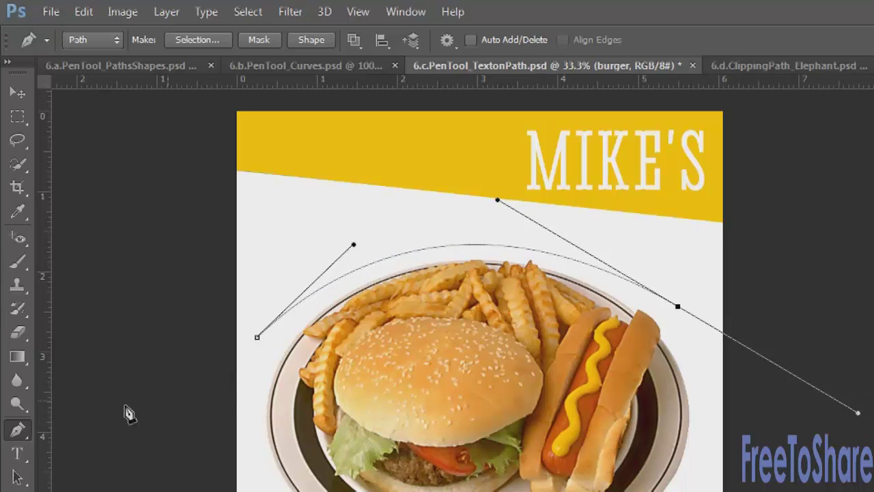
Step: Set up the Type tool with the Broadway font at a size of 28 pt
{"action": "left_click", "coordinate": [18, 456]}
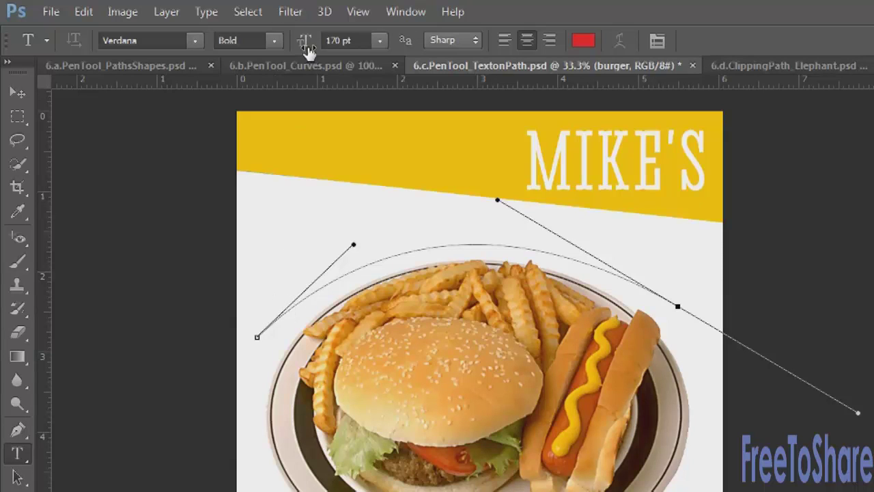
{"action": "left_click", "coordinate": [170, 41]}
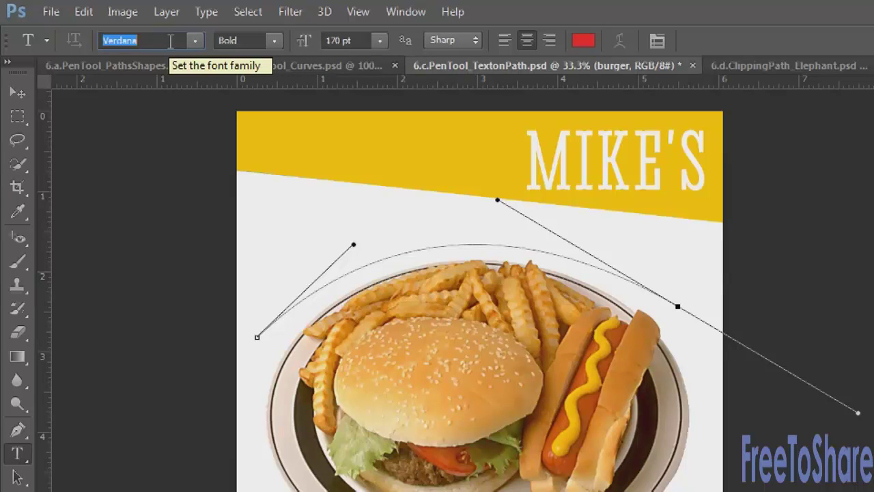
{"action": "type", "text": "Broadway"}
{"action": "key", "text": "Return"}
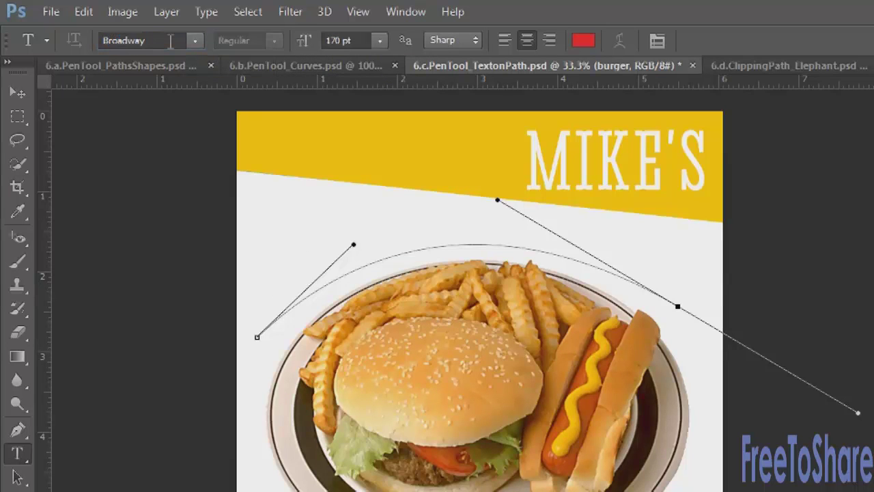
{"action": "left_click", "coordinate": [355, 41]}
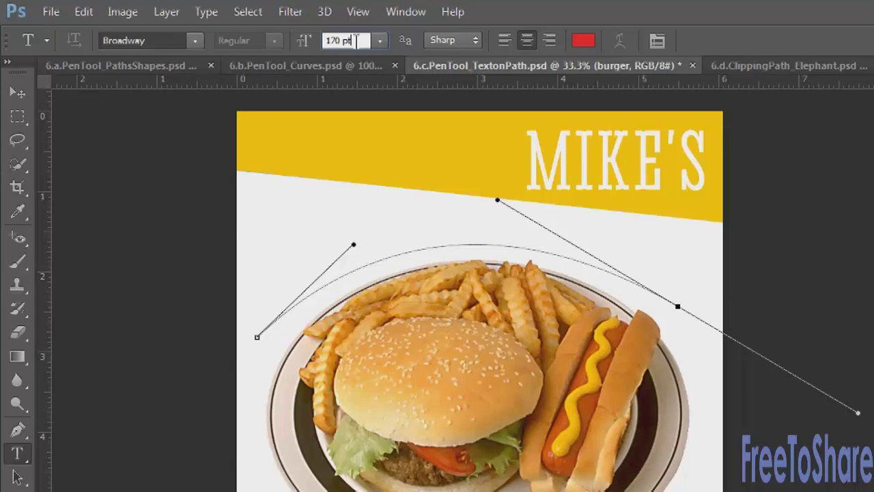
{"action": "type", "text": "28"}
{"action": "key", "text": "ctrl+a"}
{"action": "type", "text": "28"}
Step: Set the text color to black (000000)
{"action": "left_click", "coordinate": [583, 41]}
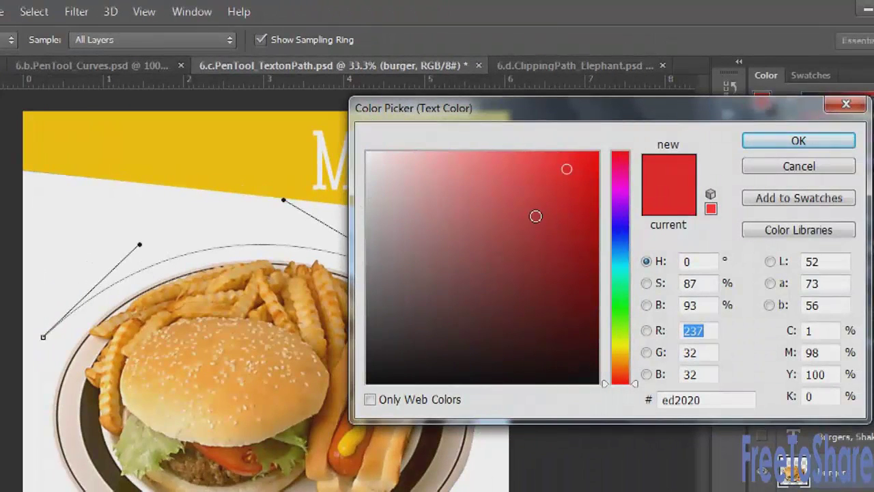
{"action": "left_click", "coordinate": [369, 383]}
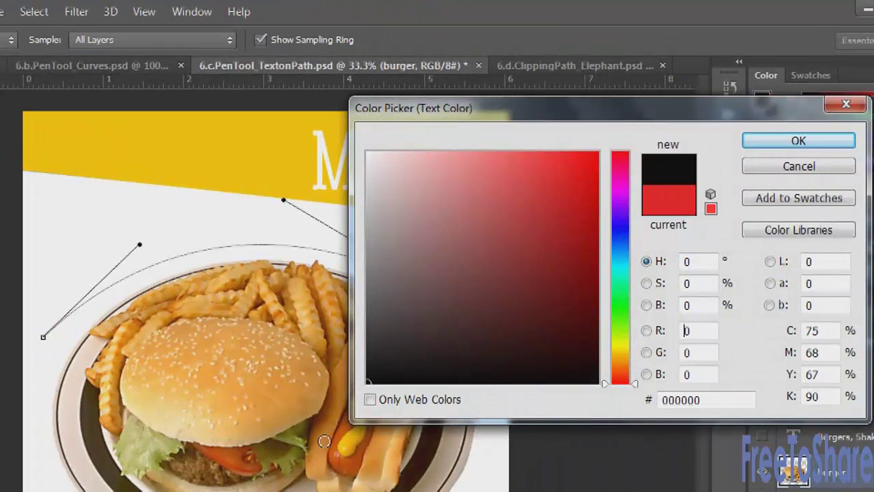
{"action": "left_click", "coordinate": [776, 139]}
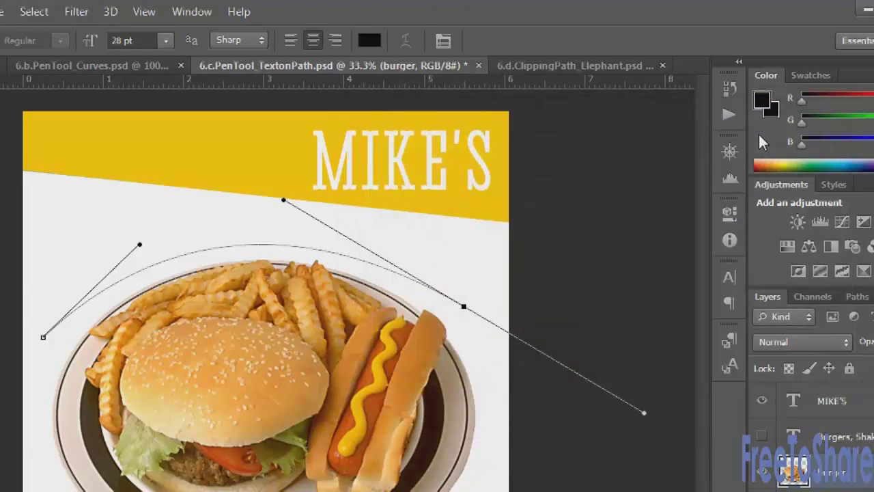
Step: Enter "Burgers, Shakes, Dogs, and Fries" on the arched path and extend the text's end marker to the path's right end
{"action": "left_click", "coordinate": [59, 318]}
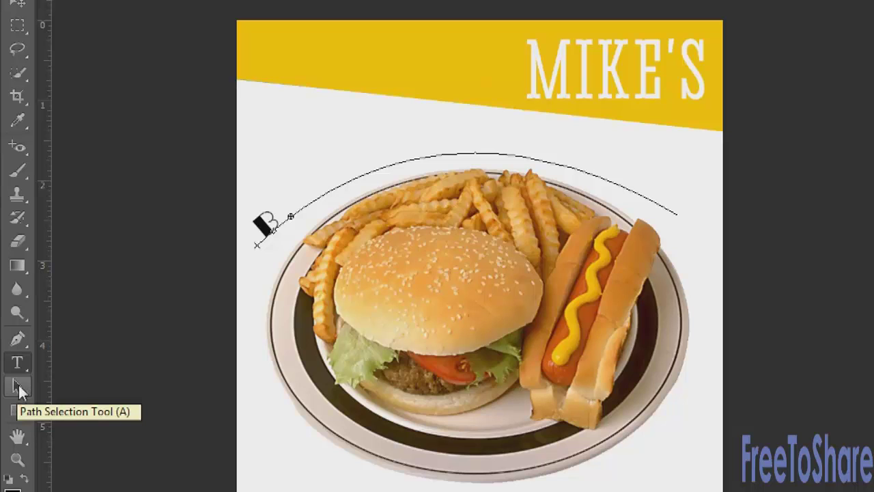
{"action": "left_click", "coordinate": [19, 387]}
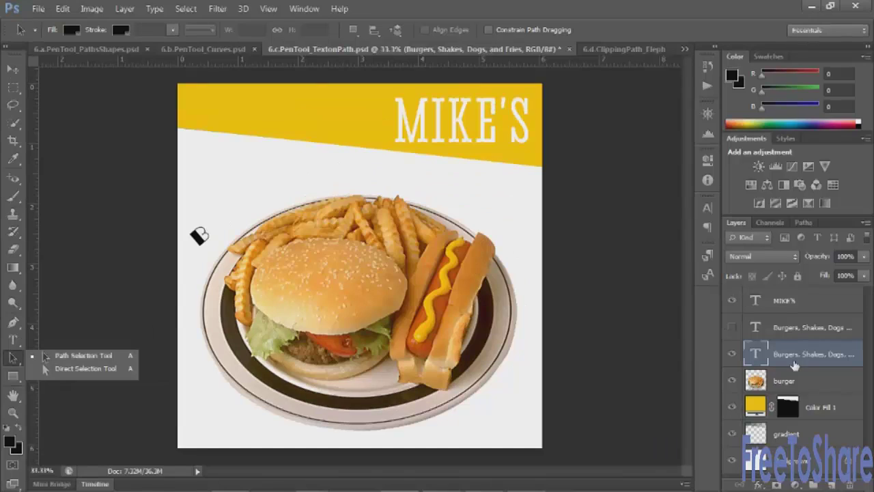
{"action": "left_click", "coordinate": [751, 354]}
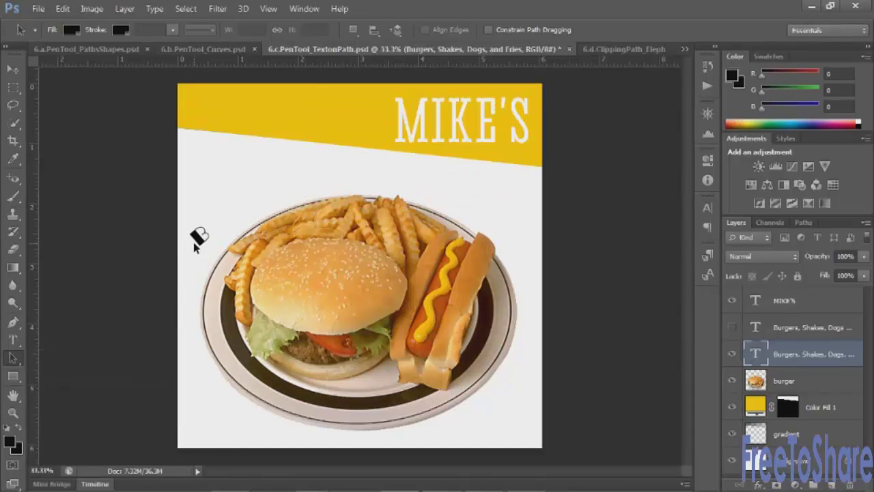
{"action": "left_click", "coordinate": [12, 339]}
{"action": "left_click", "coordinate": [13, 357]}
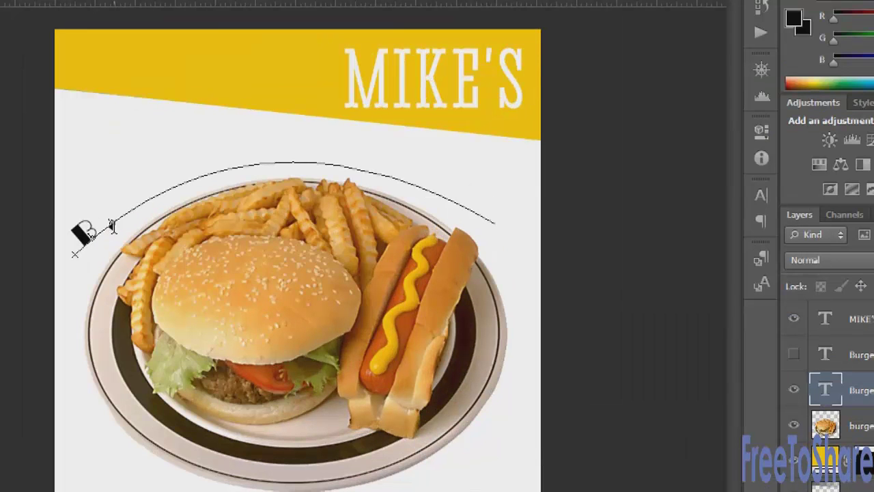
{"action": "mouse_move", "coordinate": [127, 214]}
{"action": "left_mouse_down"}
{"action": "mouse_move", "coordinate": [171, 185]}
{"action": "mouse_move", "coordinate": [239, 165]}
{"action": "mouse_move", "coordinate": [342, 158]}
{"action": "mouse_move", "coordinate": [407, 177]}
{"action": "mouse_move", "coordinate": [482, 215]}
{"action": "left_mouse_up"}
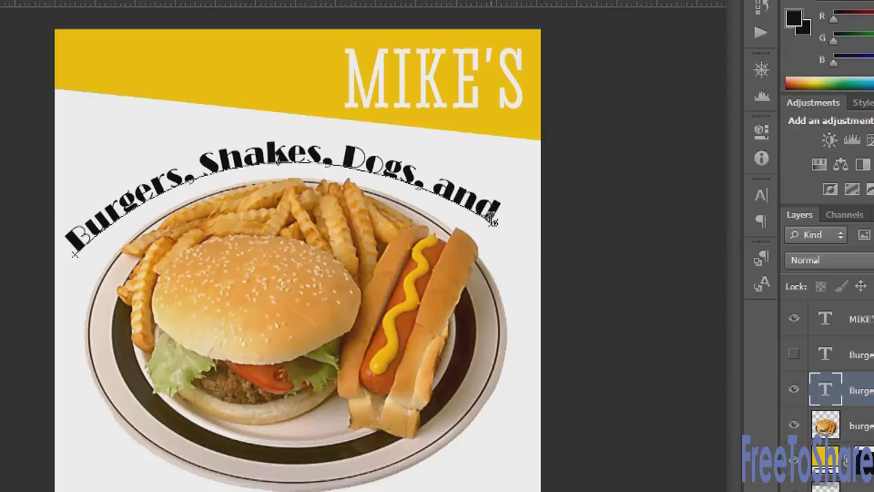
Step: Select all of the curved text and reduce its size to 23 pt
{"action": "double_click", "coordinate": [827, 395]}
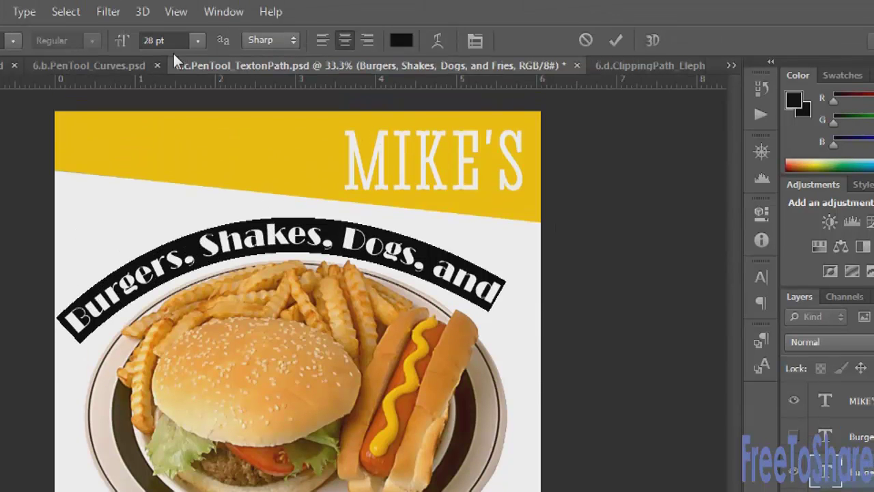
{"action": "left_click", "coordinate": [164, 41]}
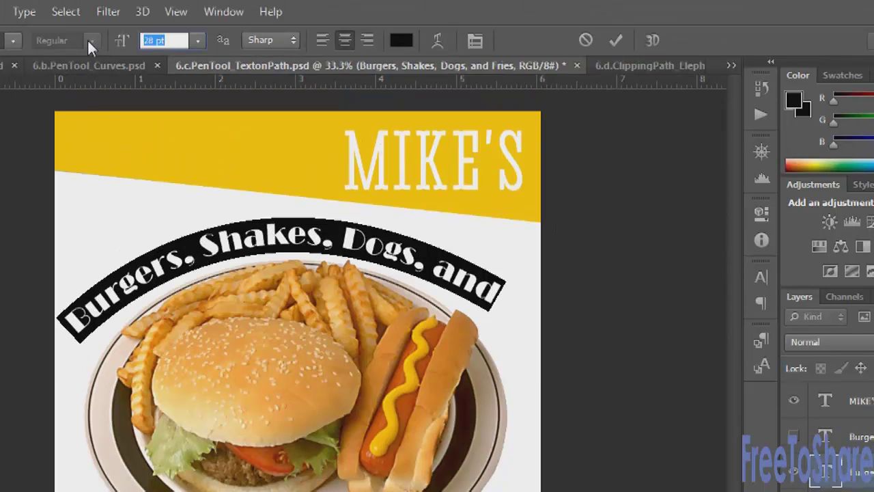
{"action": "key", "text": "Down"}
{"action": "key", "text": "Down"}
{"action": "key", "text": "Down"}
{"action": "key", "text": "Down"}
{"action": "key", "text": "Down"}
{"action": "key", "text": "Down"}
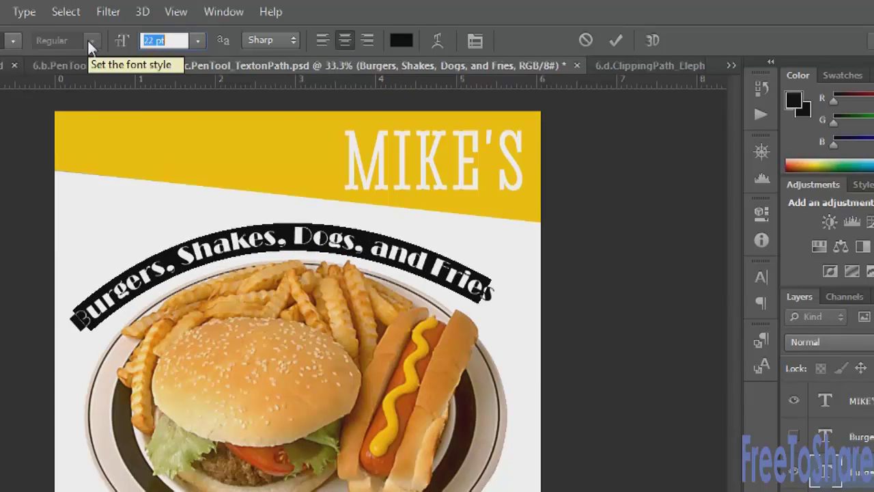
{"action": "key", "text": "Up"}
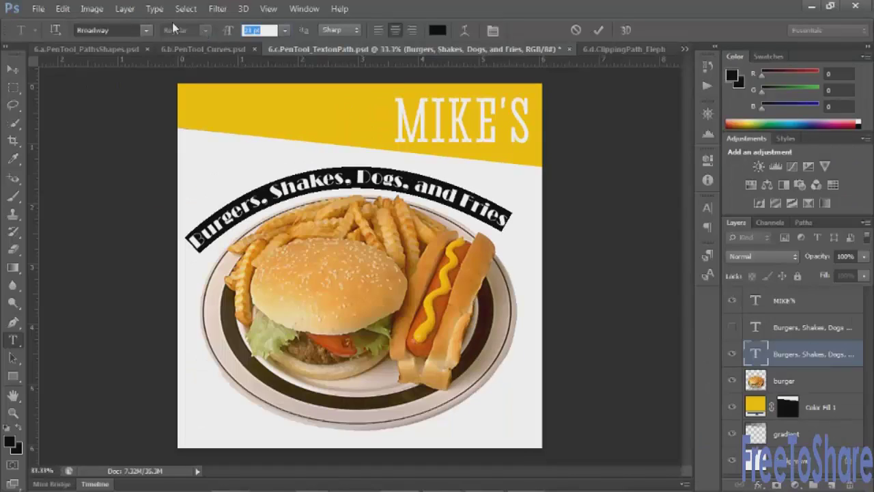
Step: Commit the text and use the Direct Selection tool to move the text path's left anchor slightly inward toward the plate
{"action": "left_click", "coordinate": [13, 362]}
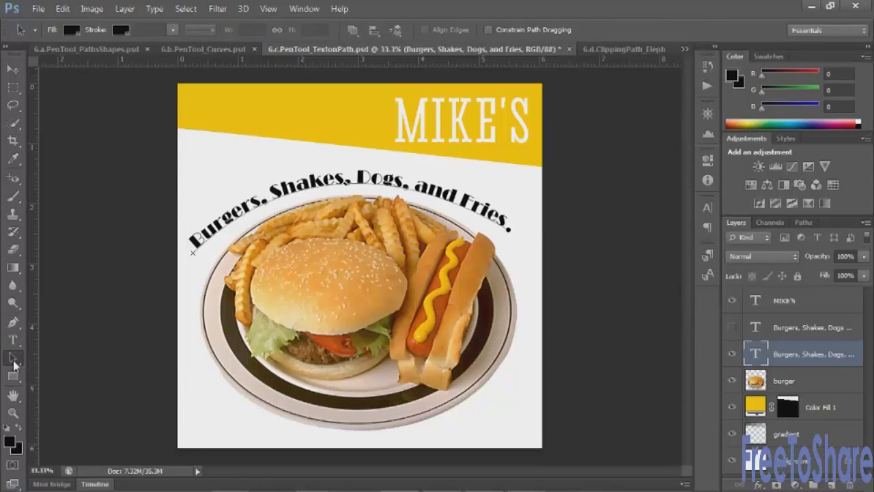
{"action": "left_click", "coordinate": [14, 363]}
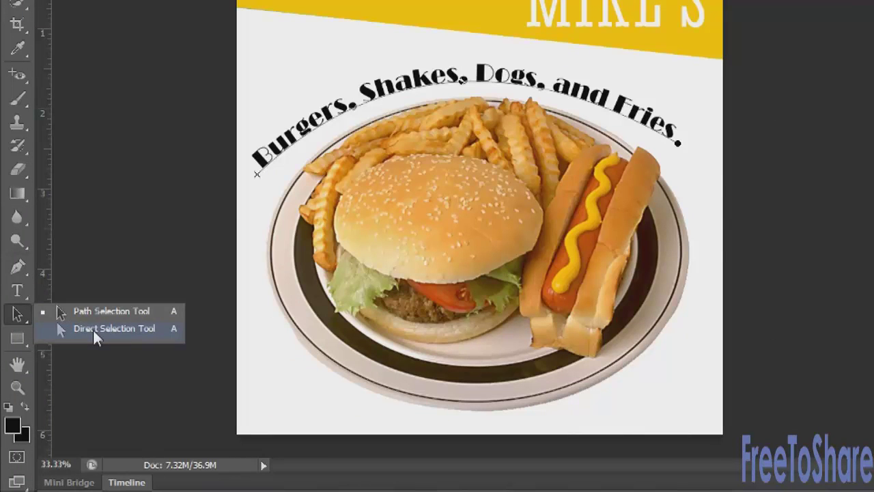
{"action": "left_click", "coordinate": [93, 329]}
{"action": "left_click", "coordinate": [257, 177]}
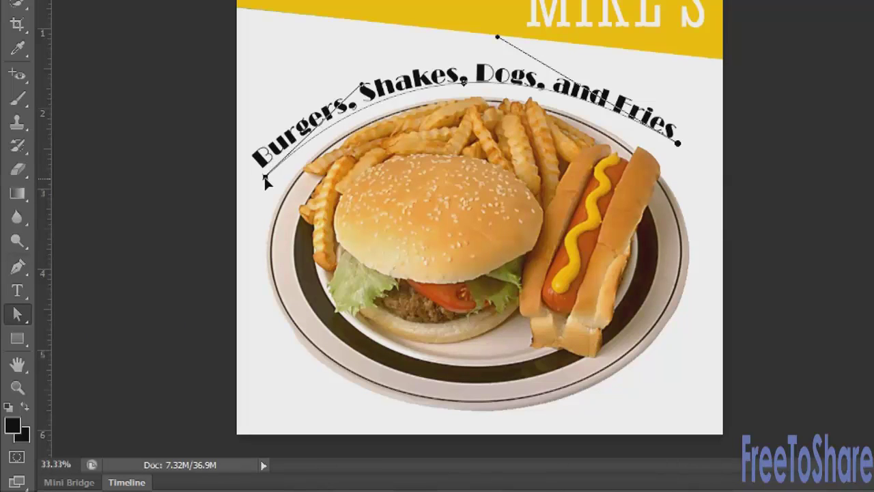
{"action": "left_click_drag", "start_coordinate": [257, 176], "coordinate": [268, 179]}
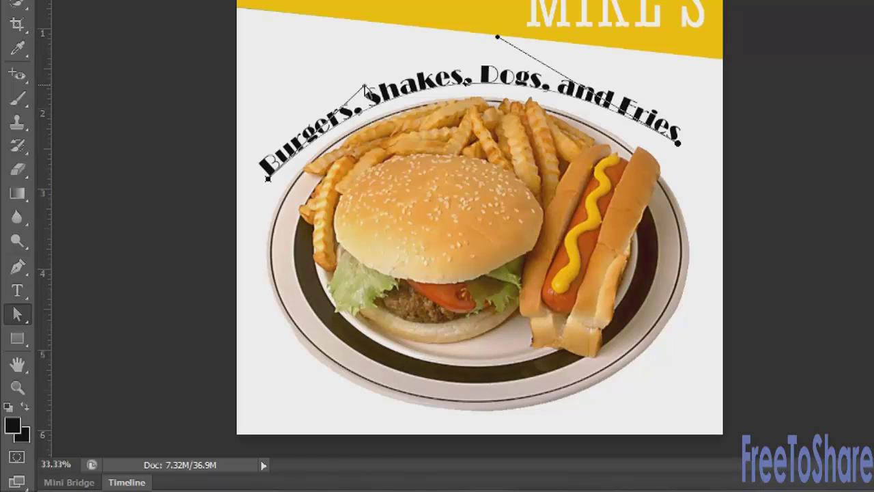
Step: Adjust the text path's direction handles and lower its right anchor slightly so the lettering follows the plate's upper rim
{"action": "mouse_move", "coordinate": [365, 85]}
{"action": "left_mouse_down"}
{"action": "mouse_move", "coordinate": [335, 61]}
{"action": "mouse_move", "coordinate": [359, 71]}
{"action": "left_mouse_up"}
{"action": "left_click_drag", "start_coordinate": [496, 38], "coordinate": [552, 46]}
{"action": "mouse_move", "coordinate": [680, 146]}
{"action": "left_mouse_down"}
{"action": "mouse_move", "coordinate": [661, 152]}
{"action": "mouse_move", "coordinate": [679, 148]}
{"action": "mouse_move", "coordinate": [683, 156]}
{"action": "left_mouse_up"}
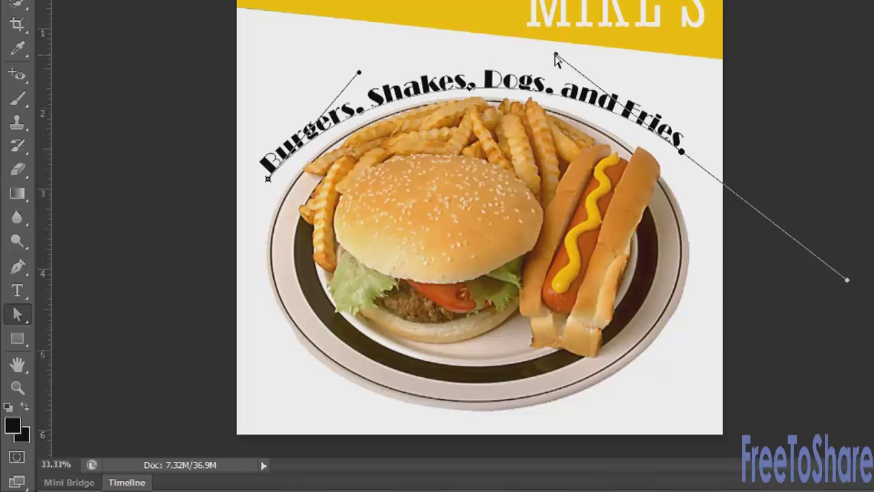
{"action": "left_click_drag", "start_coordinate": [555, 56], "coordinate": [526, 29]}
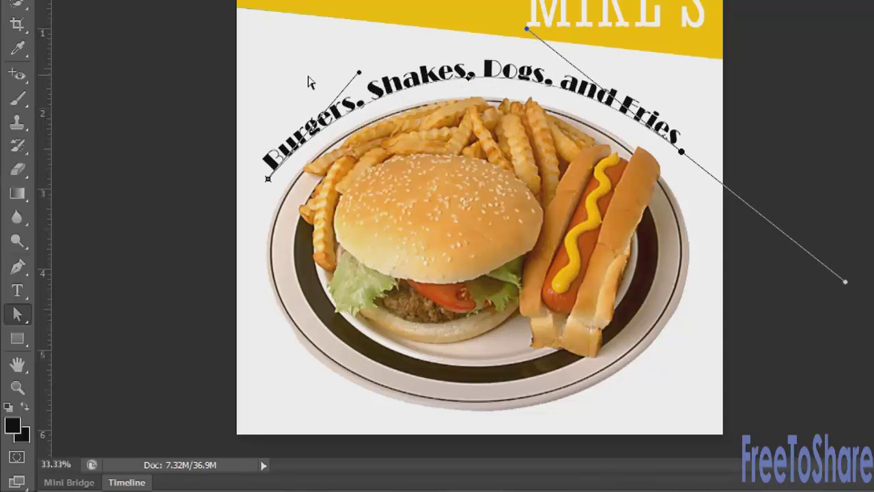
{"action": "left_click_drag", "start_coordinate": [359, 72], "coordinate": [348, 71]}
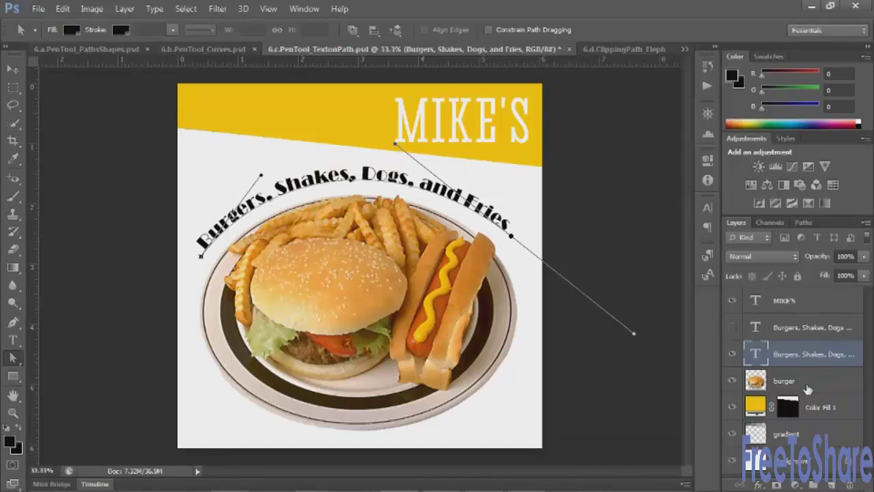
{"action": "left_click", "coordinate": [796, 373]}
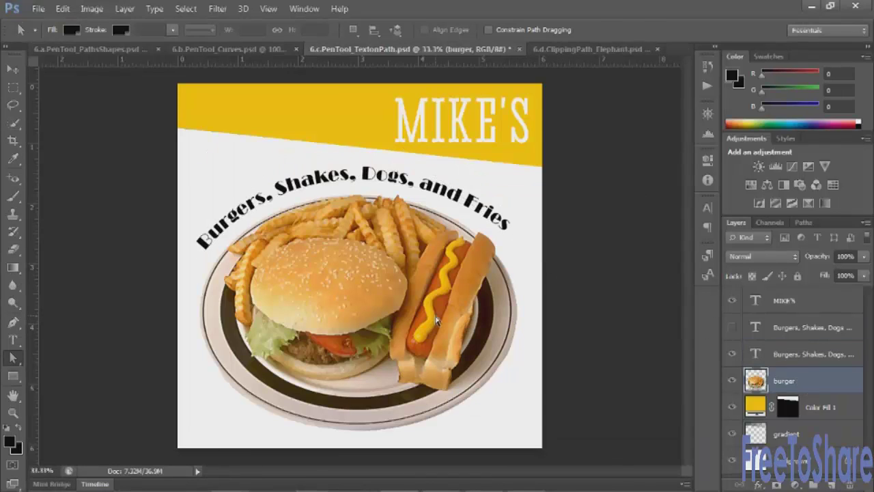
{"action": "left_click", "coordinate": [751, 354]}
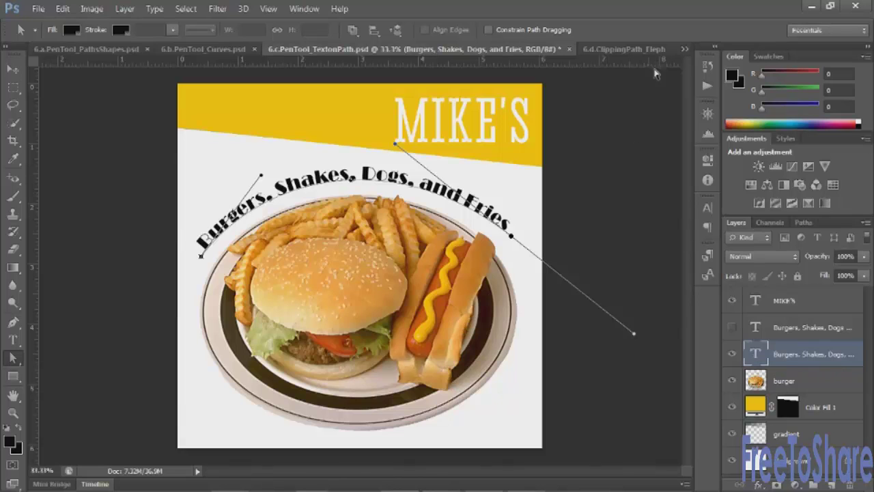
Step: In 6.d.ClippingPath_Elephant.psd, load Layer 1's outline as a selection and convert it into a work path
{"action": "left_click", "coordinate": [611, 50]}
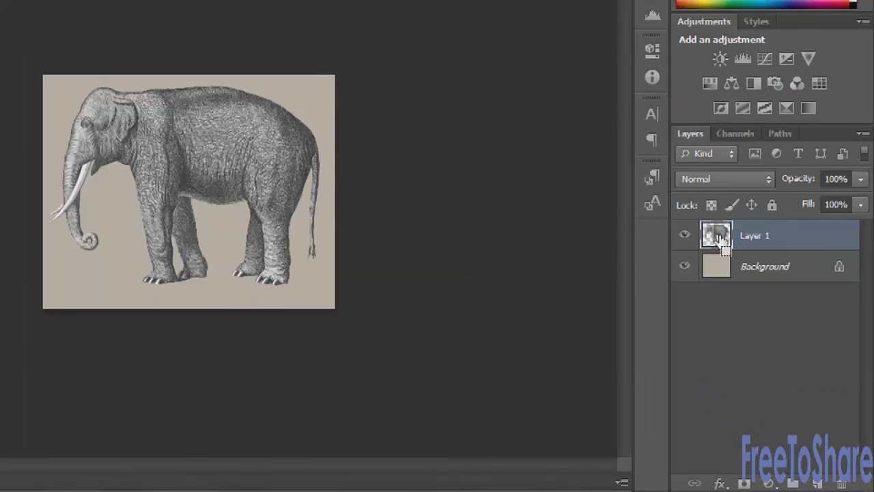
{"action": "left_click", "coordinate": [721, 240], "text": "ctrl"}
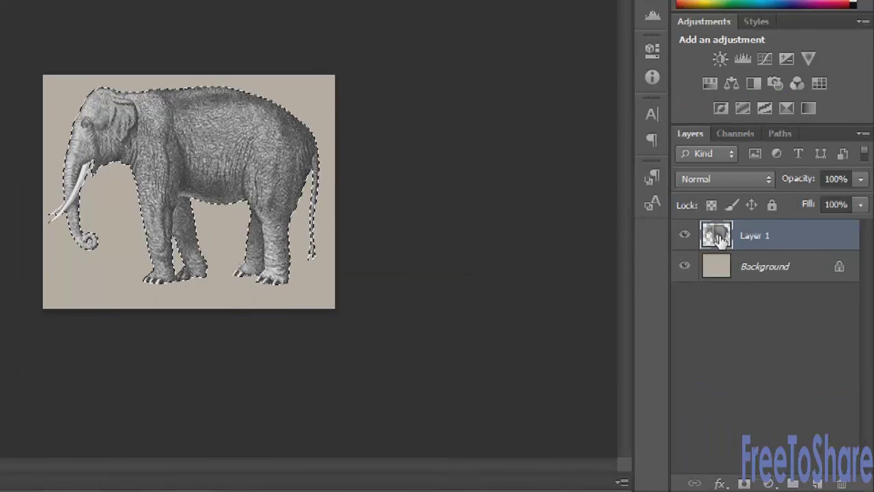
{"action": "left_click", "coordinate": [779, 134]}
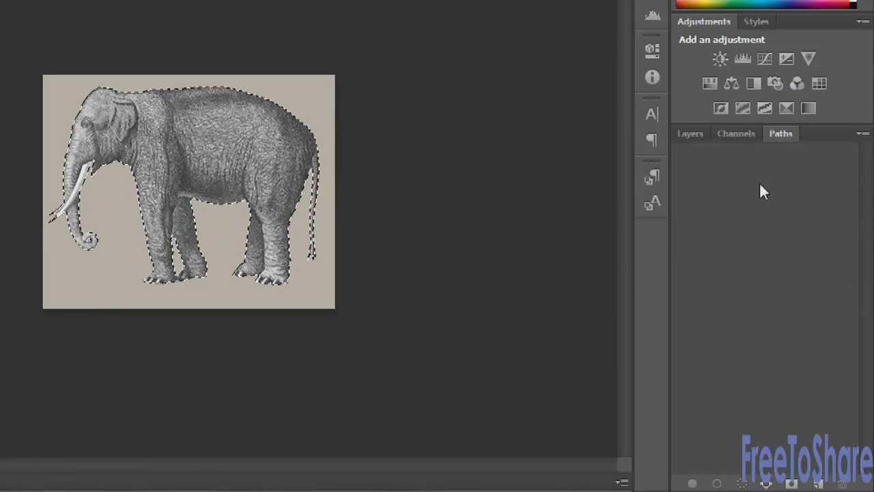
{"action": "left_click", "coordinate": [766, 483]}
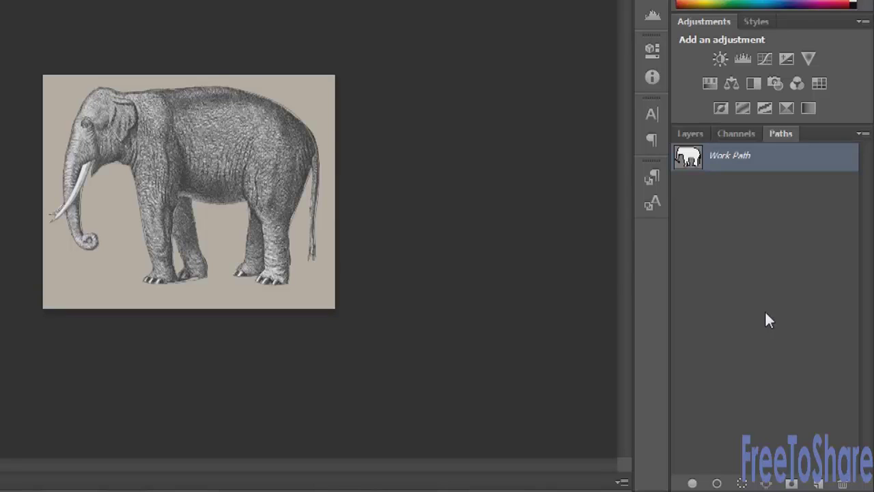
Step: Save the work path under the name "elephant"
{"action": "double_click", "coordinate": [720, 158]}
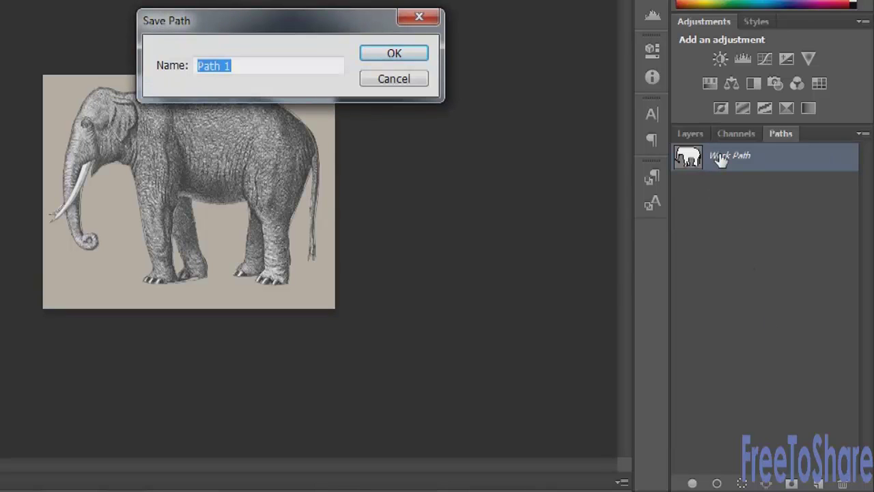
{"action": "type", "text": "elephant"}
{"action": "key", "text": "Return"}
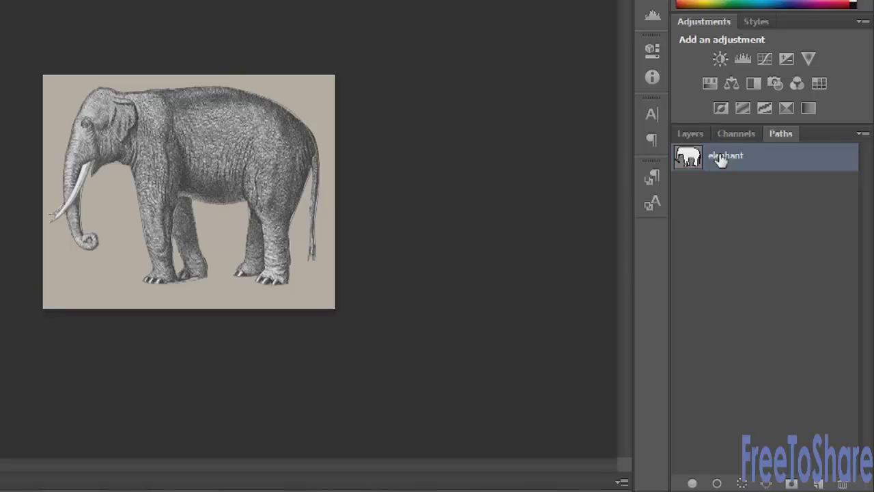
Step: Define the elephant path as the document's clipping path, leaving the flatness blank
{"action": "right_click", "coordinate": [717, 160]}
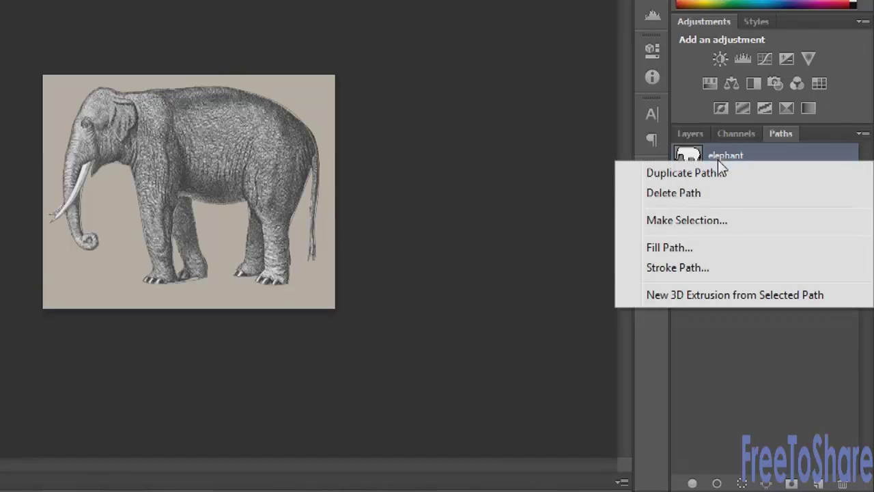
{"action": "left_click", "coordinate": [813, 160]}
{"action": "left_click", "coordinate": [863, 135]}
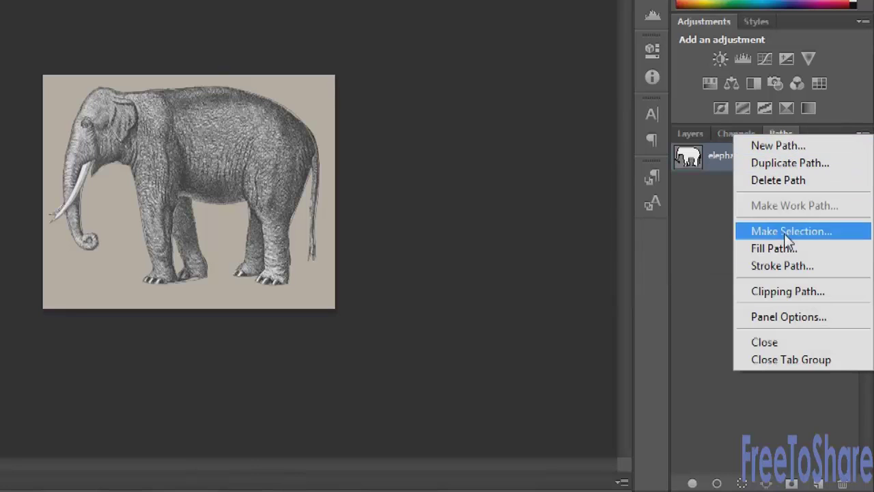
{"action": "left_click", "coordinate": [790, 292]}
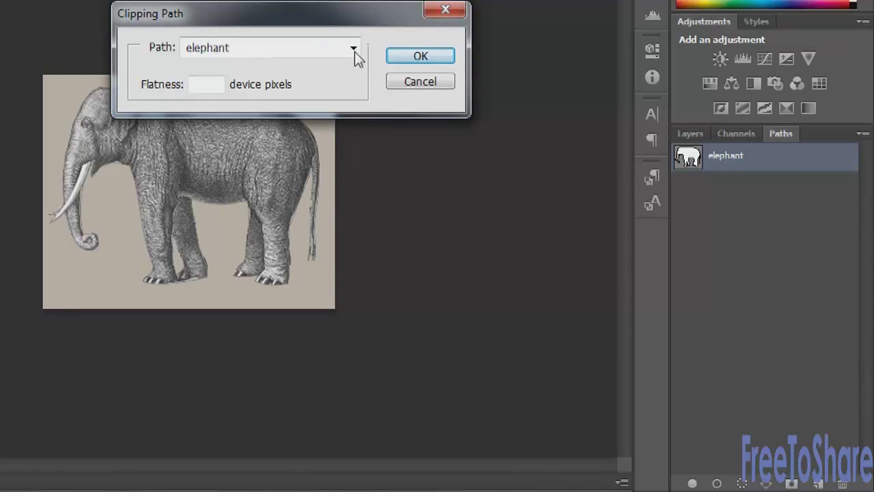
{"action": "left_click", "coordinate": [423, 59]}
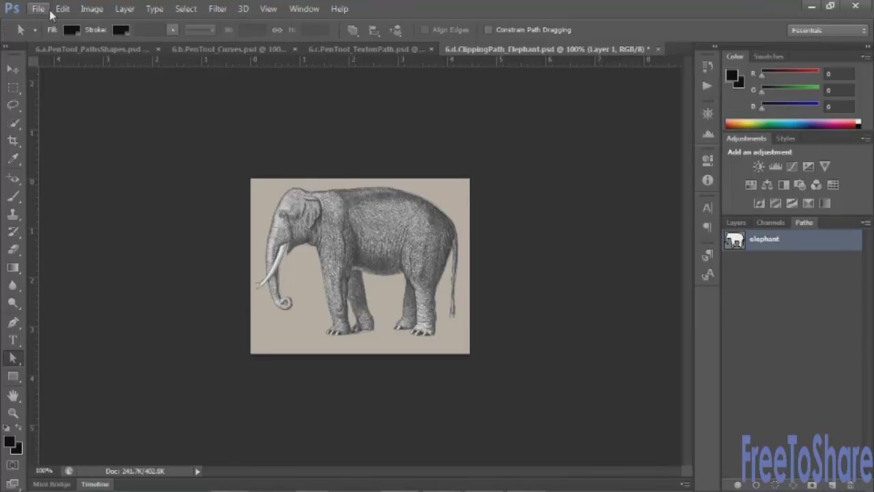
Step: Save the document as 6.d.ClippingPath_Elephant.eps in Photoshop EPS format, with a TIFF (1 bit/pixel) preview and ASCII85 encoding
{"action": "left_click", "coordinate": [39, 9]}
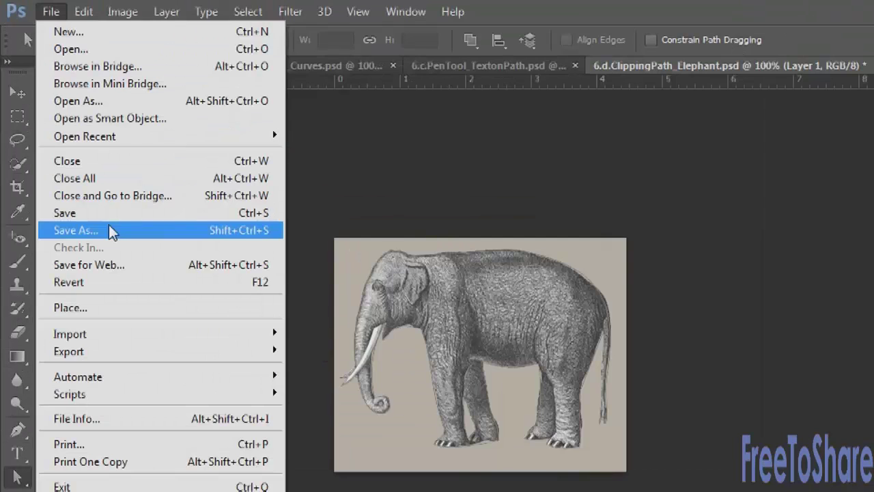
{"action": "left_click", "coordinate": [95, 172]}
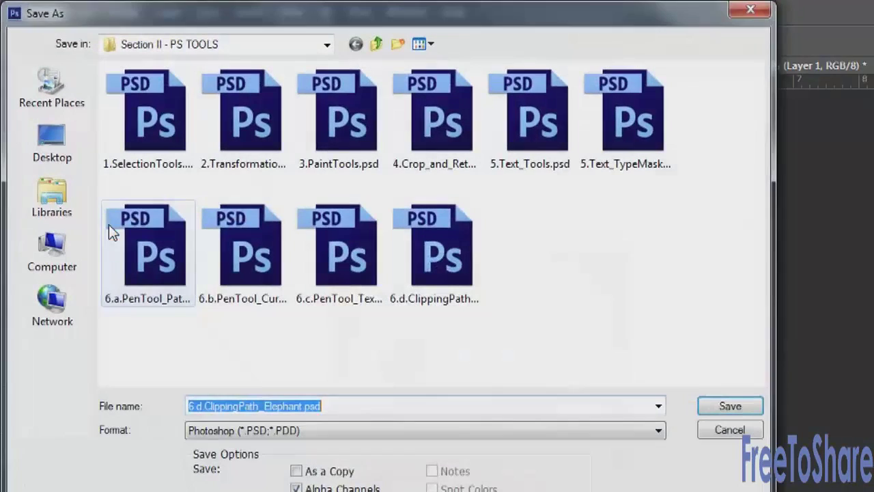
{"action": "left_click", "coordinate": [266, 434]}
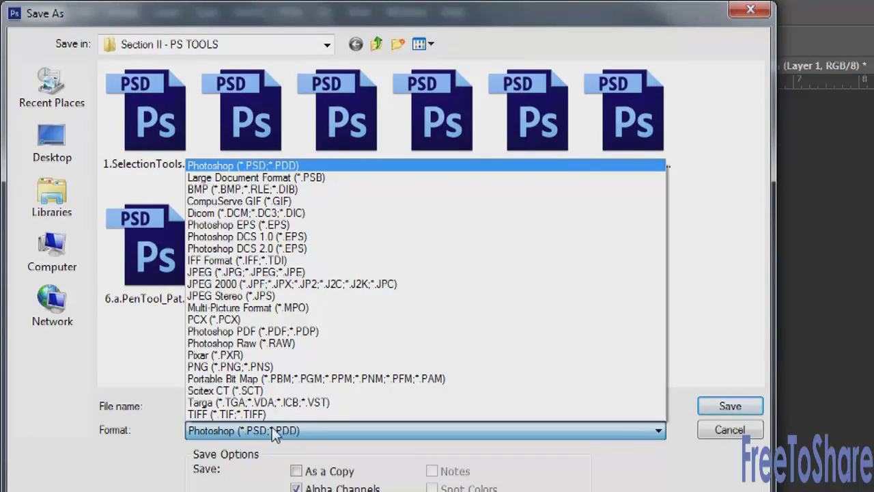
{"action": "left_click", "coordinate": [269, 224]}
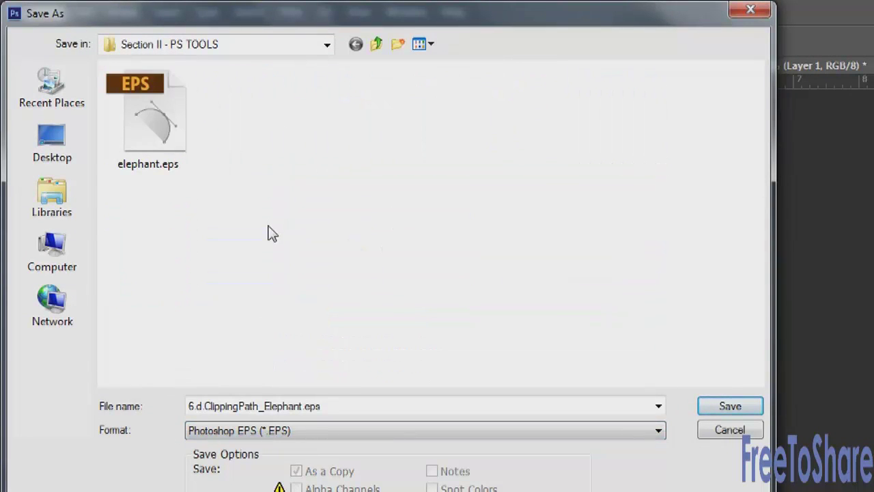
{"action": "left_click", "coordinate": [731, 406]}
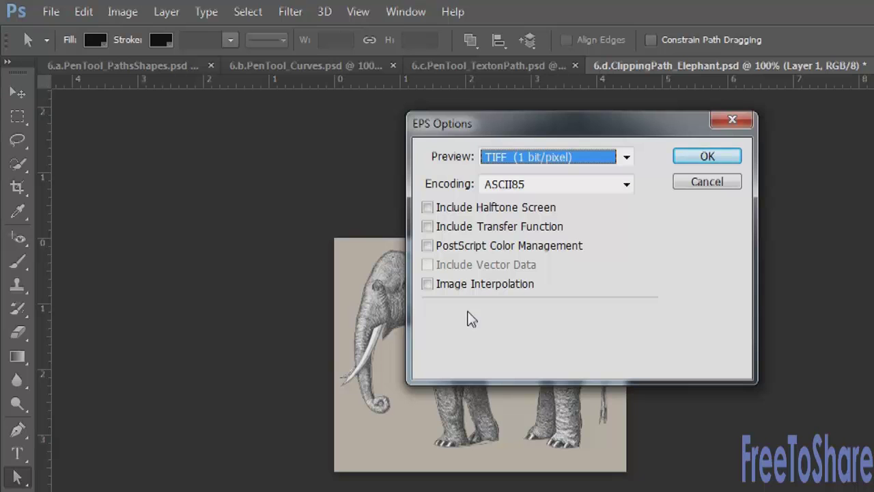
{"action": "left_click", "coordinate": [709, 157]}
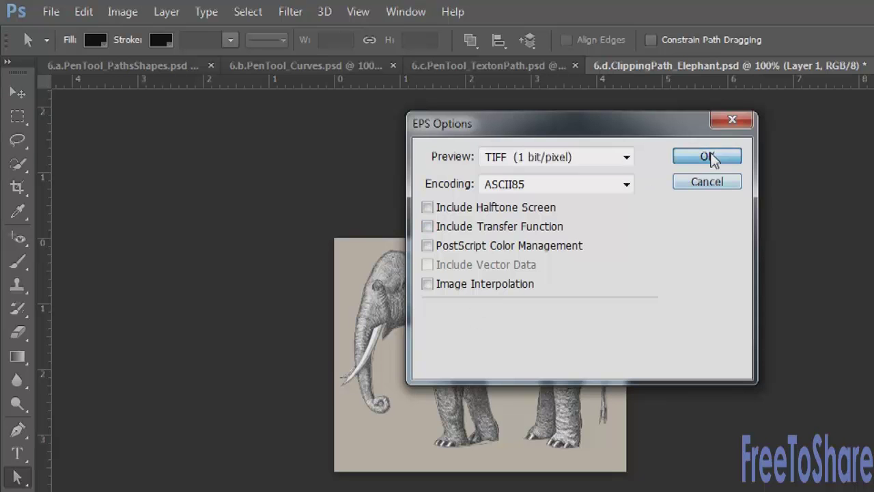
Step: Switch to Illustrator and place the 6.d.ClippingPath_Elephant EPS from the Section II - PS TOOLS folder into the book cover
{"action": "key", "text": "alt+Tab"}
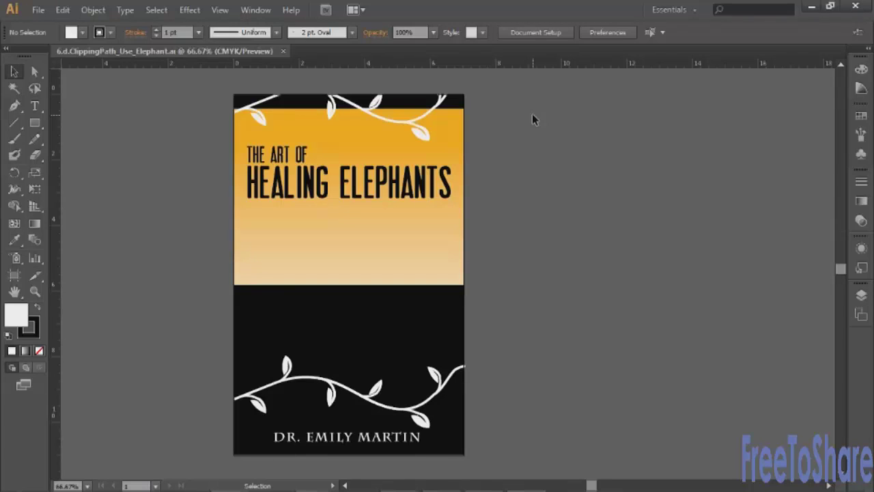
{"action": "left_click", "coordinate": [39, 11]}
{"action": "left_click", "coordinate": [68, 233]}
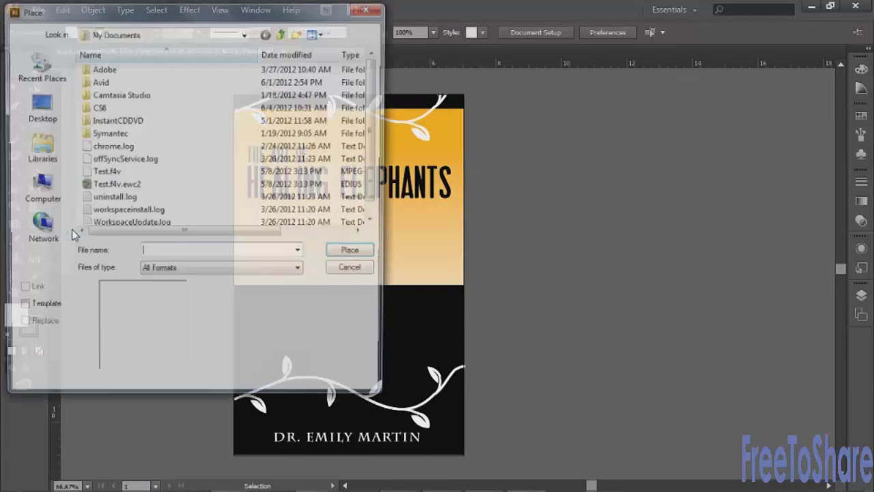
{"action": "double_click", "coordinate": [99, 108]}
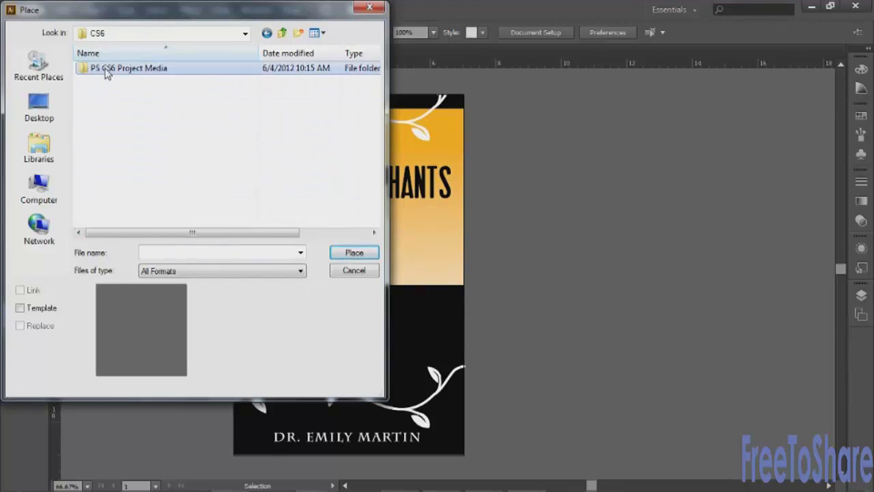
{"action": "double_click", "coordinate": [106, 71]}
{"action": "double_click", "coordinate": [108, 77]}
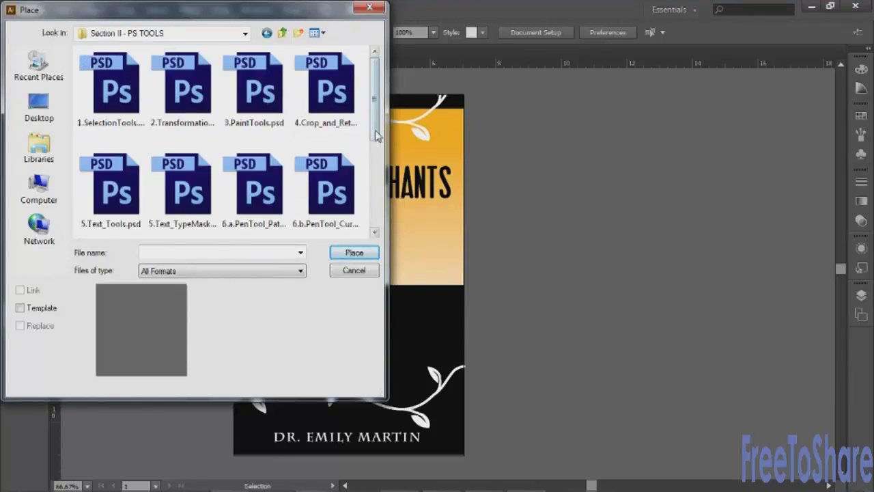
{"action": "left_click_drag", "start_coordinate": [376, 136], "coordinate": [376, 231]}
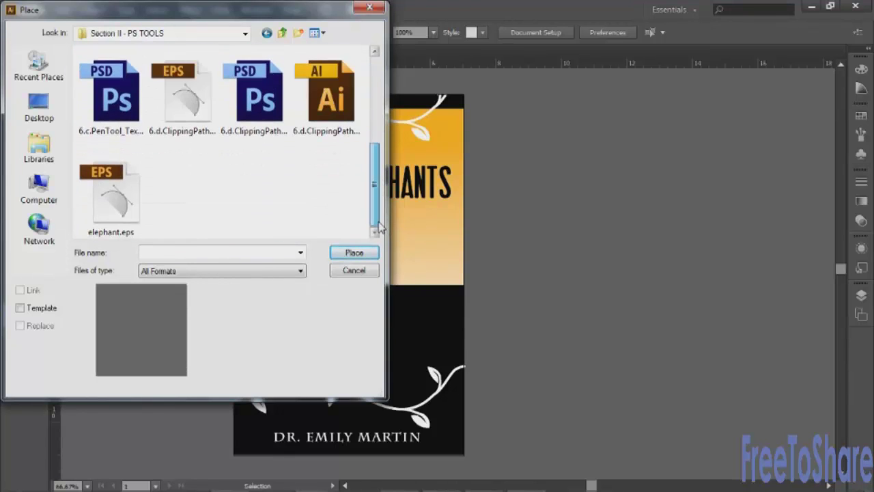
{"action": "left_click", "coordinate": [183, 96]}
{"action": "left_click", "coordinate": [353, 252]}
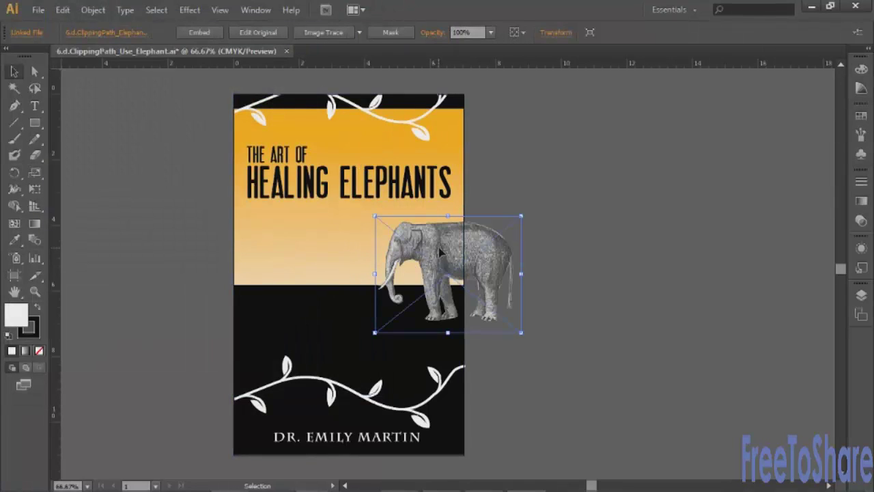
Step: Move the placed elephant onto the cover and enlarge it to nearly the cover's width, overlapping the title's lower edge
{"action": "left_click_drag", "start_coordinate": [441, 253], "coordinate": [366, 258]}
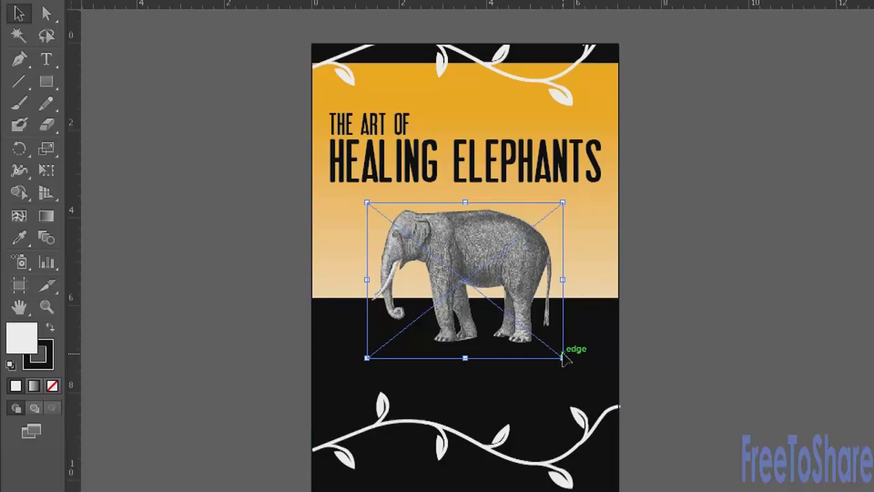
{"action": "left_click_drag", "start_coordinate": [562, 357], "coordinate": [610, 396]}
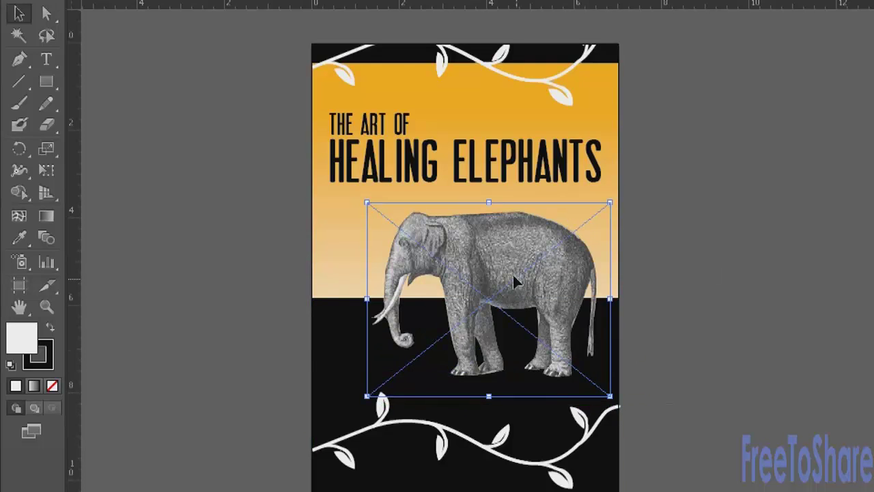
{"action": "left_click_drag", "start_coordinate": [513, 284], "coordinate": [491, 224]}
{"action": "left_click_drag", "start_coordinate": [589, 367], "coordinate": [625, 396]}
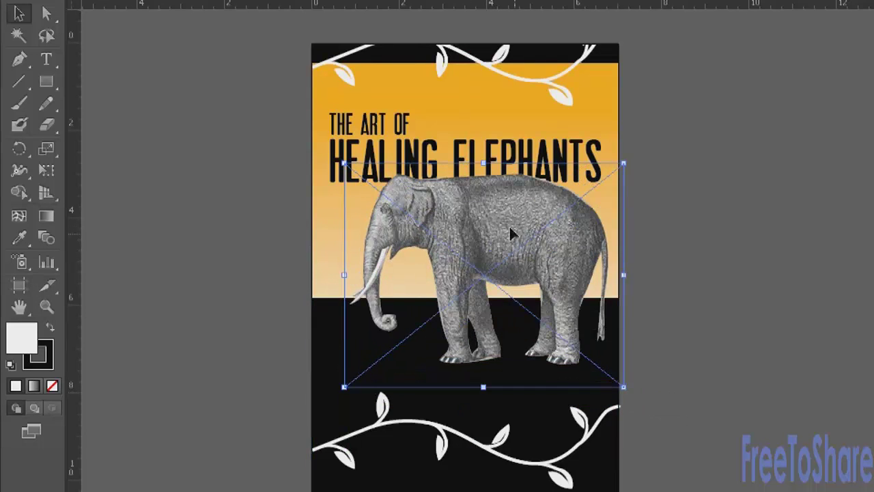
{"action": "left_click_drag", "start_coordinate": [509, 225], "coordinate": [487, 225]}
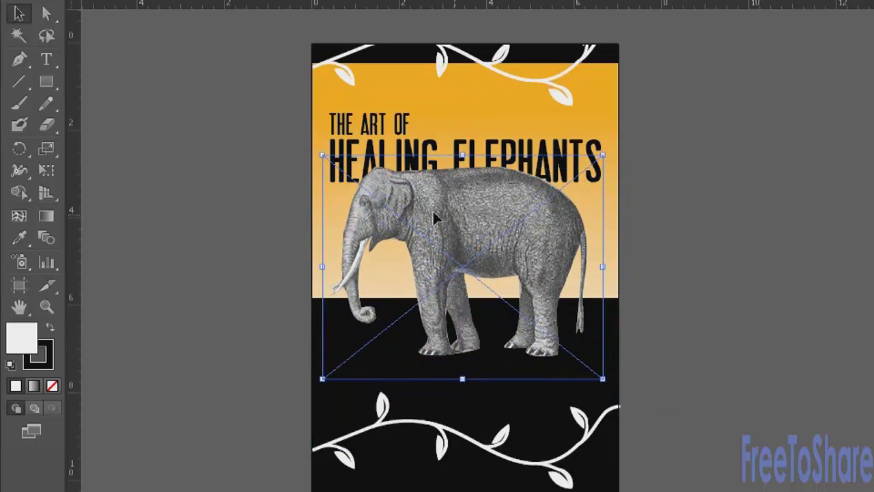
Step: Bring the "The Art of Healing Elephants" title text to the front, above the elephant
{"action": "left_click", "coordinate": [401, 150]}
{"action": "right_click", "coordinate": [402, 147]}
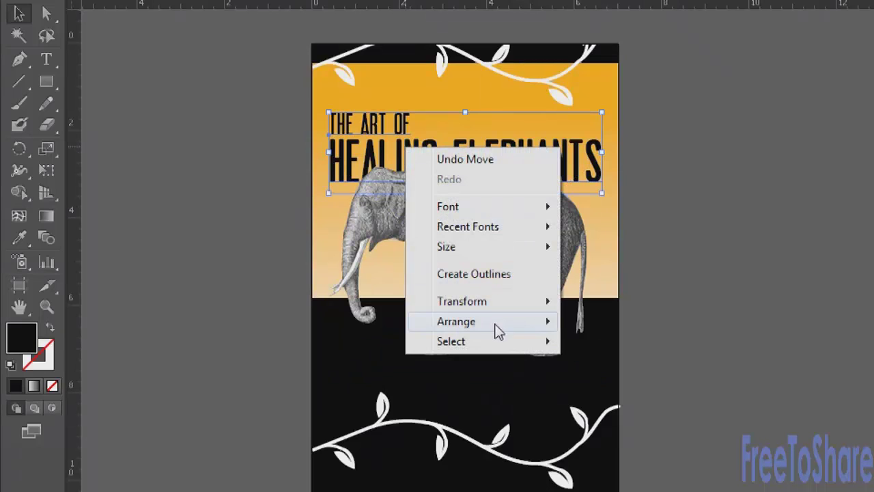
{"action": "mouse_move", "coordinate": [497, 326]}
{"action": "left_click", "coordinate": [614, 324]}
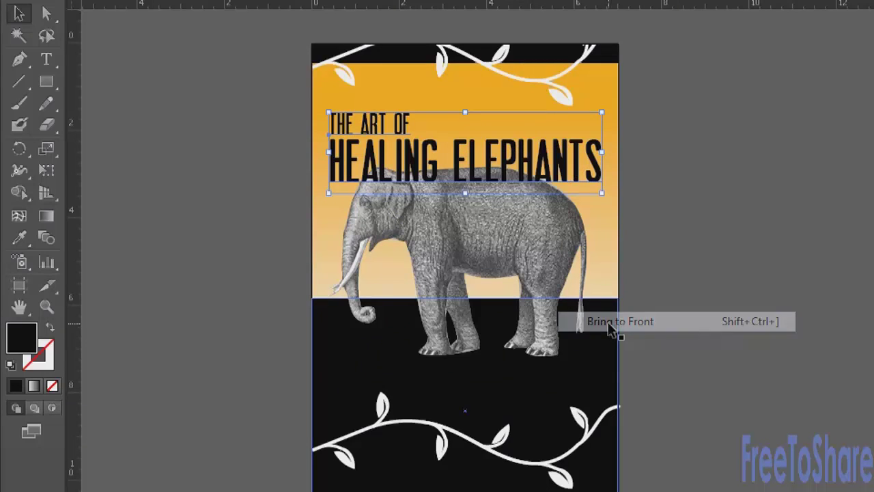
Step: Shift the elephant slightly down, nudge it back up so its back just overlaps the title, and deselect it
{"action": "left_click", "coordinate": [526, 233]}
{"action": "left_click_drag", "start_coordinate": [525, 230], "coordinate": [553, 250]}
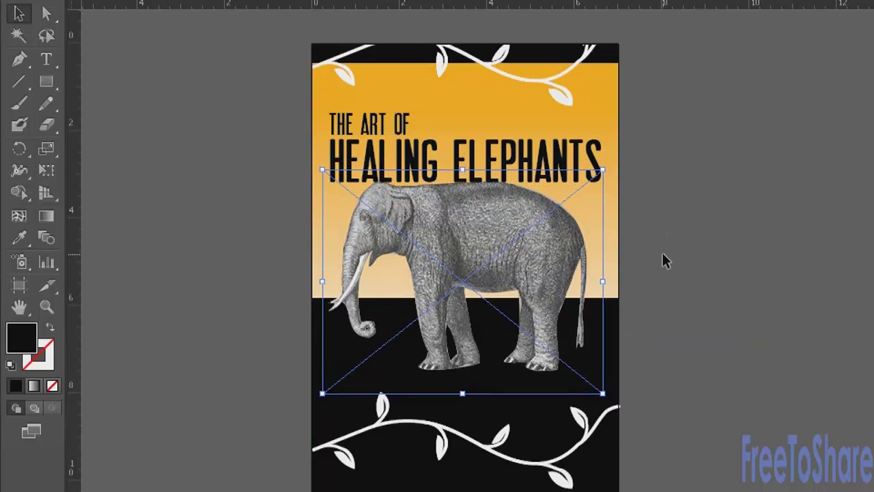
{"action": "key", "text": "shift+Up"}
{"action": "left_click", "coordinate": [713, 254]}
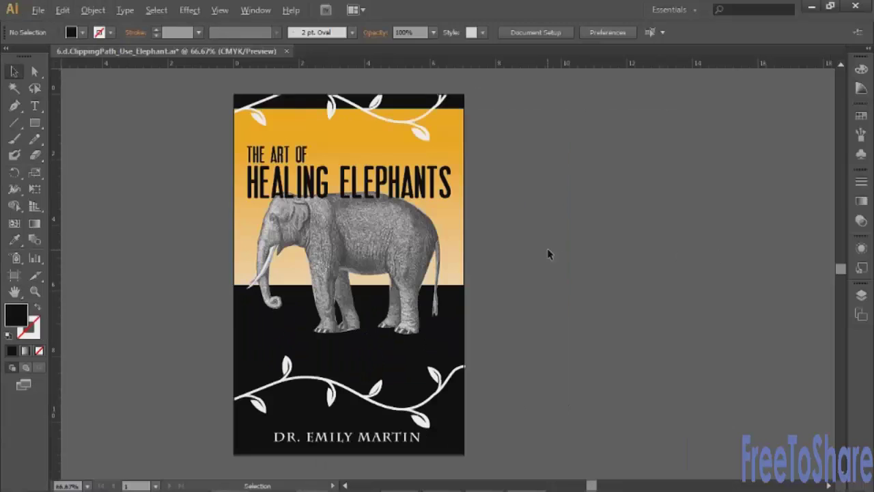
Step: Switch back to Photoshop and review the text-on-path, curves, and paths and shapes documents
{"action": "key", "text": "alt+Tab"}
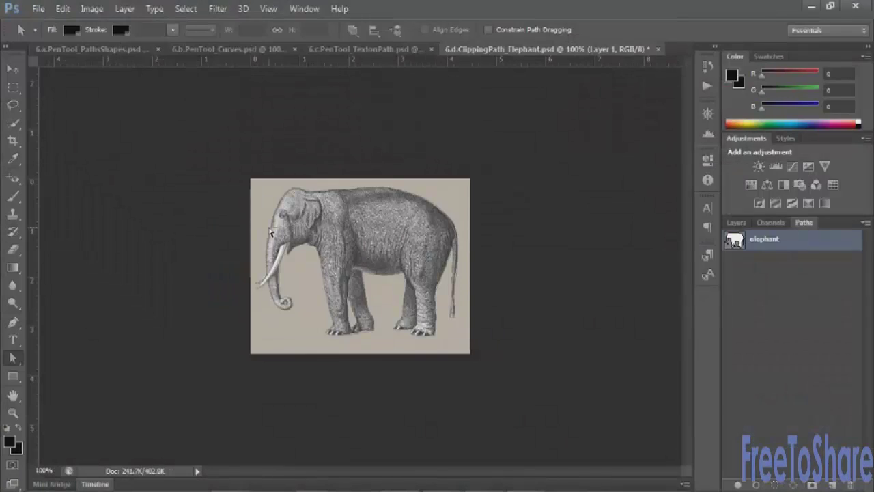
{"action": "left_click", "coordinate": [377, 50]}
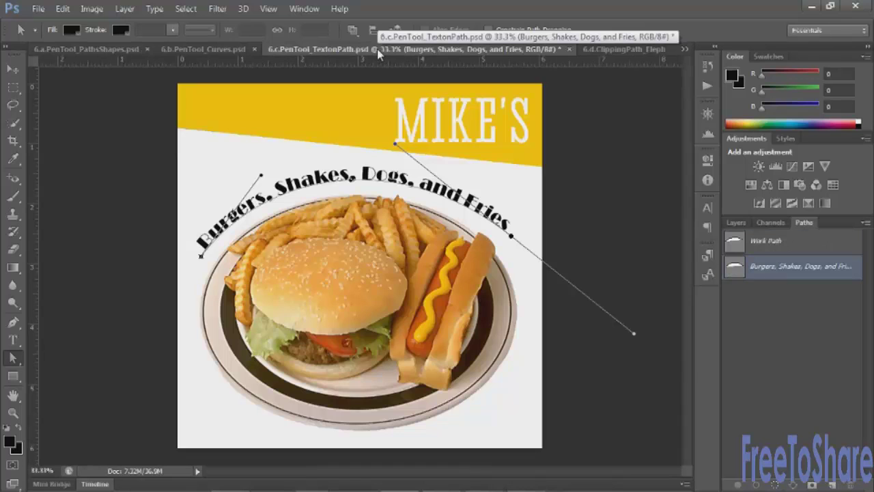
{"action": "left_click", "coordinate": [215, 50]}
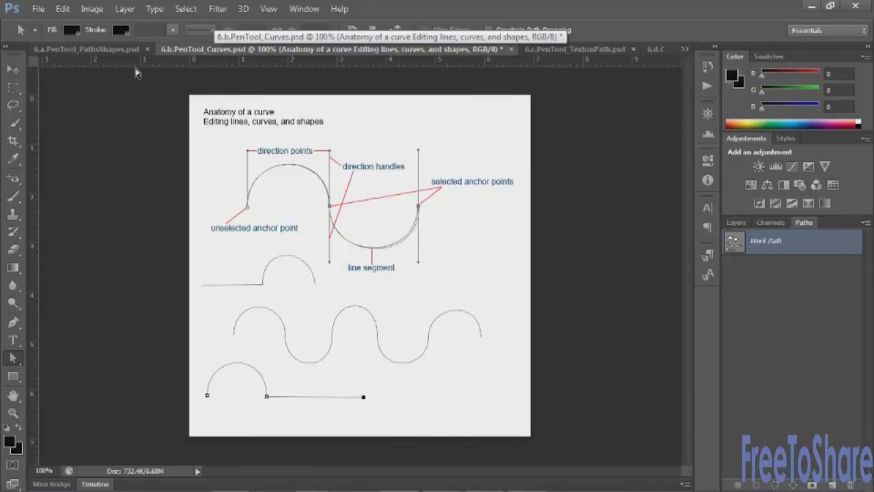
{"action": "left_click", "coordinate": [48, 51]}
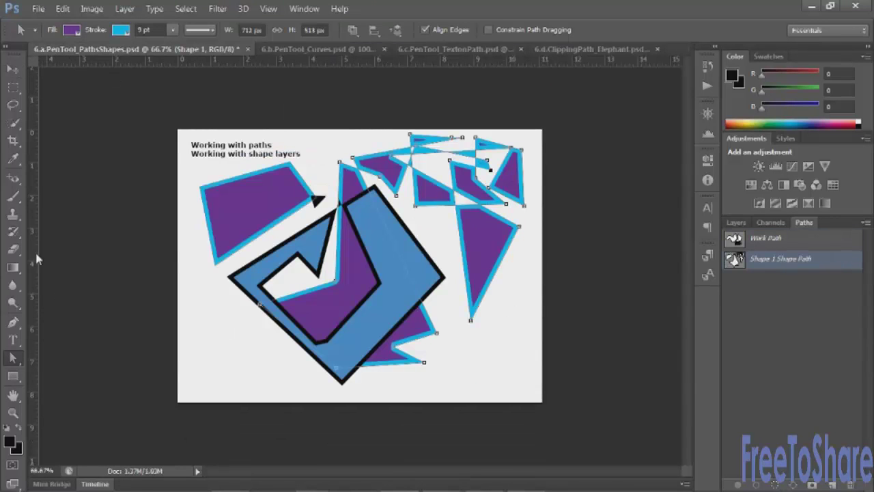
Step: Draw wavy freehand strokes with the Freeform Pen tool along the lower, right and left edges of the 6.a.PenTool_PathsShapes.psd canvas
{"action": "left_click", "coordinate": [12, 322]}
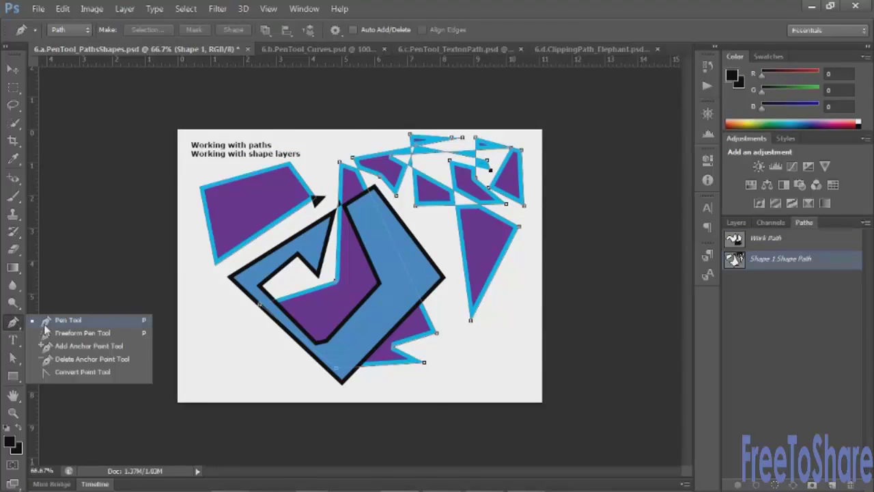
{"action": "left_click", "coordinate": [71, 333]}
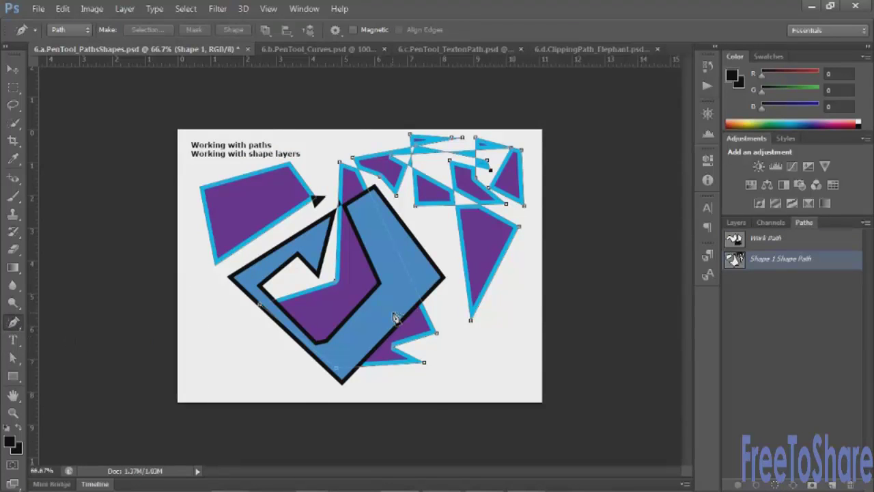
{"action": "mouse_move", "coordinate": [218, 328]}
{"action": "left_mouse_down"}
{"action": "mouse_move", "coordinate": [270, 392]}
{"action": "mouse_move", "coordinate": [502, 329]}
{"action": "mouse_move", "coordinate": [504, 344]}
{"action": "left_mouse_up"}
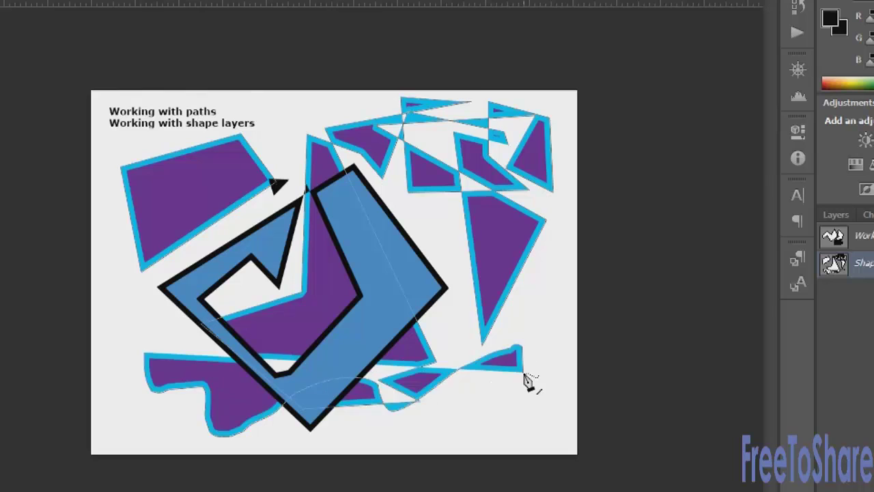
{"action": "mouse_move", "coordinate": [534, 291]}
{"action": "left_mouse_down"}
{"action": "mouse_move", "coordinate": [532, 329]}
{"action": "mouse_move", "coordinate": [545, 343]}
{"action": "mouse_move", "coordinate": [533, 362]}
{"action": "mouse_move", "coordinate": [547, 377]}
{"action": "mouse_move", "coordinate": [529, 386]}
{"action": "mouse_move", "coordinate": [528, 422]}
{"action": "left_mouse_up"}
{"action": "mouse_move", "coordinate": [546, 267]}
{"action": "left_mouse_down"}
{"action": "mouse_move", "coordinate": [551, 391]}
{"action": "mouse_move", "coordinate": [547, 414]}
{"action": "left_mouse_up"}
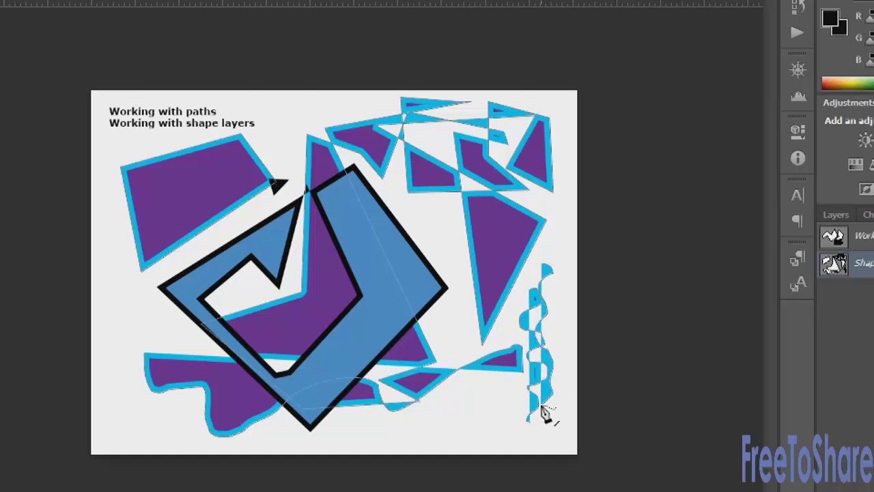
{"action": "mouse_move", "coordinate": [110, 192]}
{"action": "left_mouse_down"}
{"action": "mouse_move", "coordinate": [131, 282]}
{"action": "mouse_move", "coordinate": [134, 380]}
{"action": "left_mouse_up"}
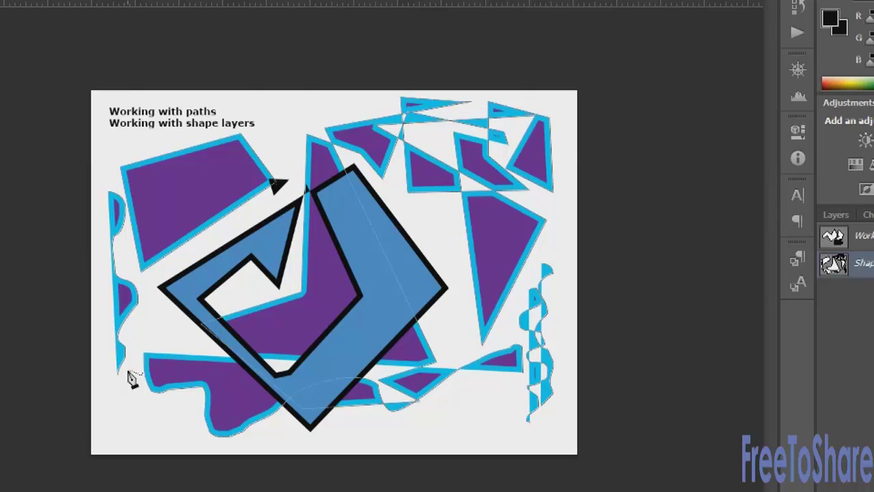